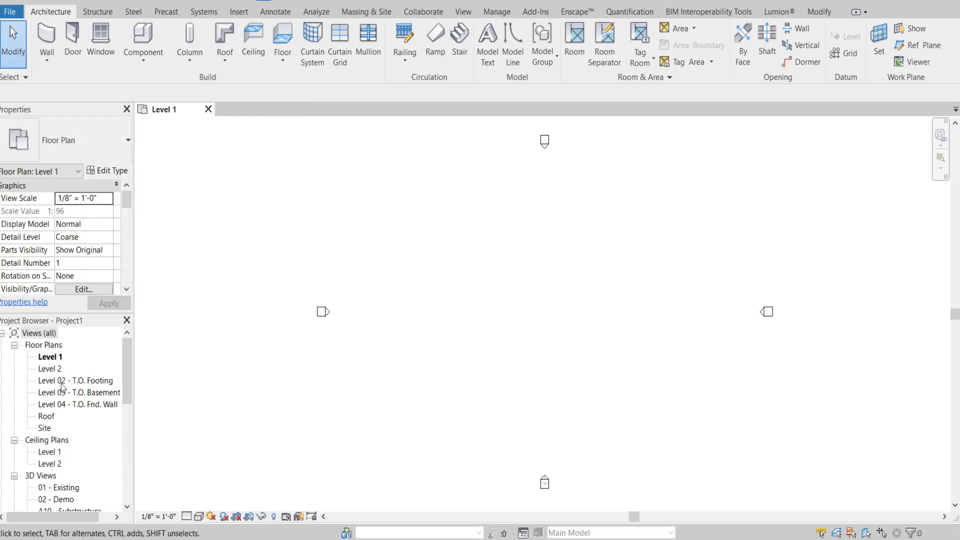
Open the Site floor plan view
left_click(49, 431)
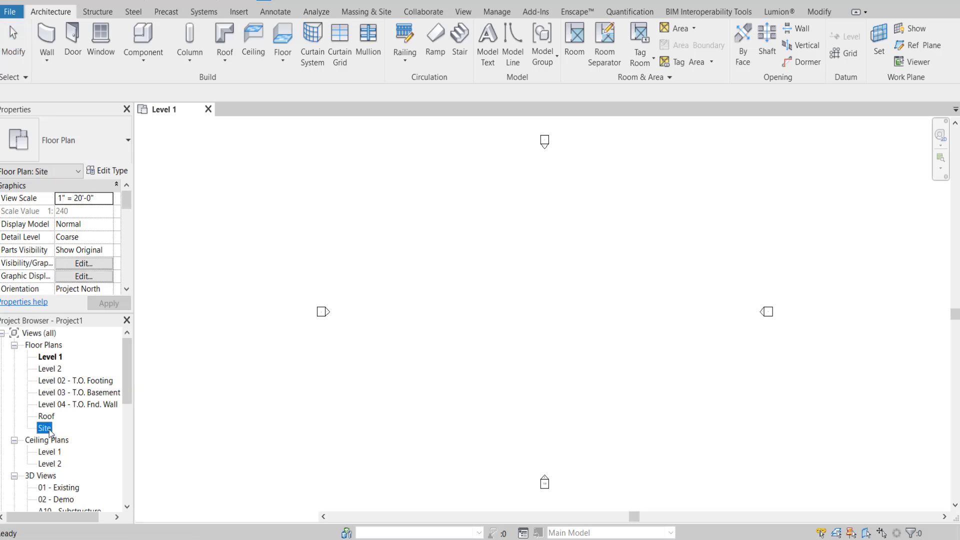
double_click(49, 431)
scroll(376, 412, "down", 1)
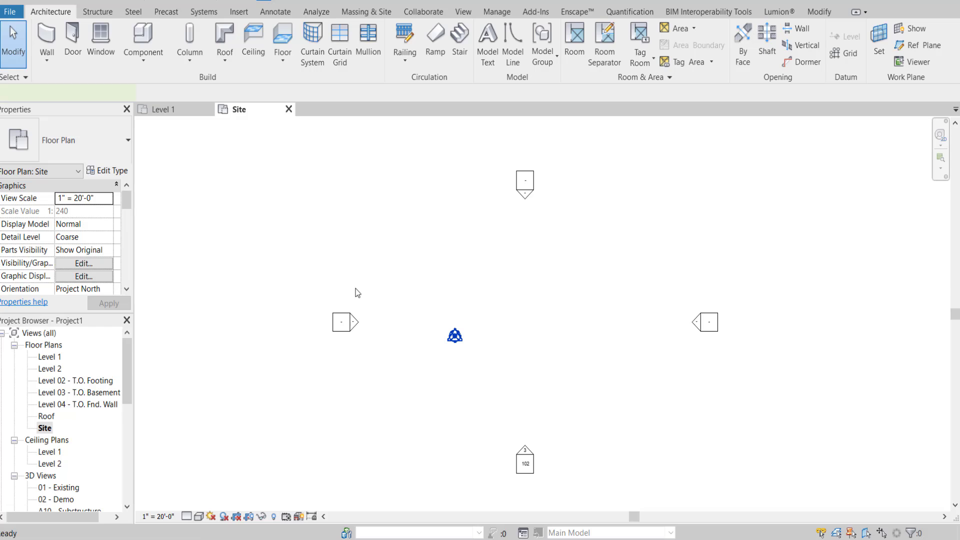
Draw a rectangular enclosure of Generic - 8" walls, about 22' deep, between the elevation markers in the Site plan
key("w")
key("a")
scroll(523, 313, "up", 5)
left_click(442, 216)
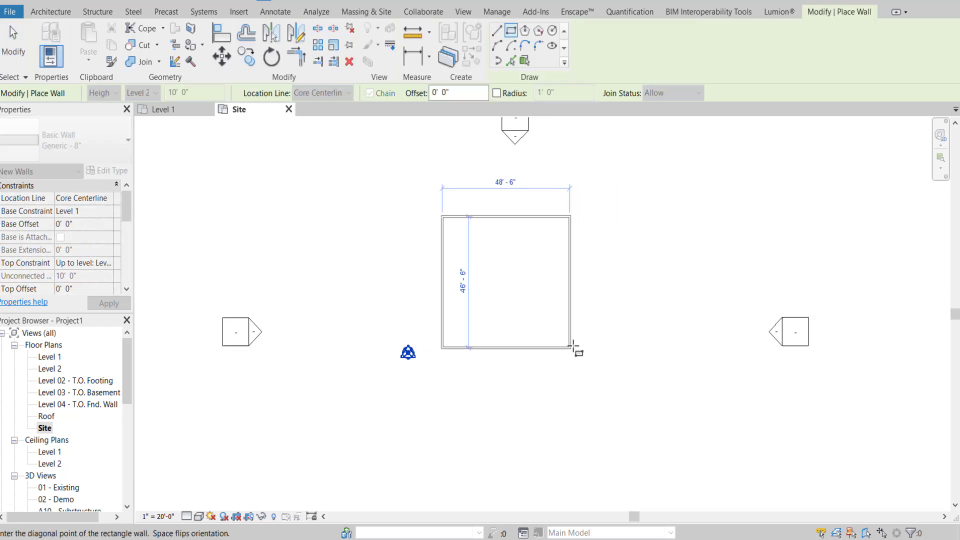
left_click(535, 278)
Tile the 3D, Site and Level 1 views side by side and fit the whole model in each of them
scroll(505, 238, "up", 2)
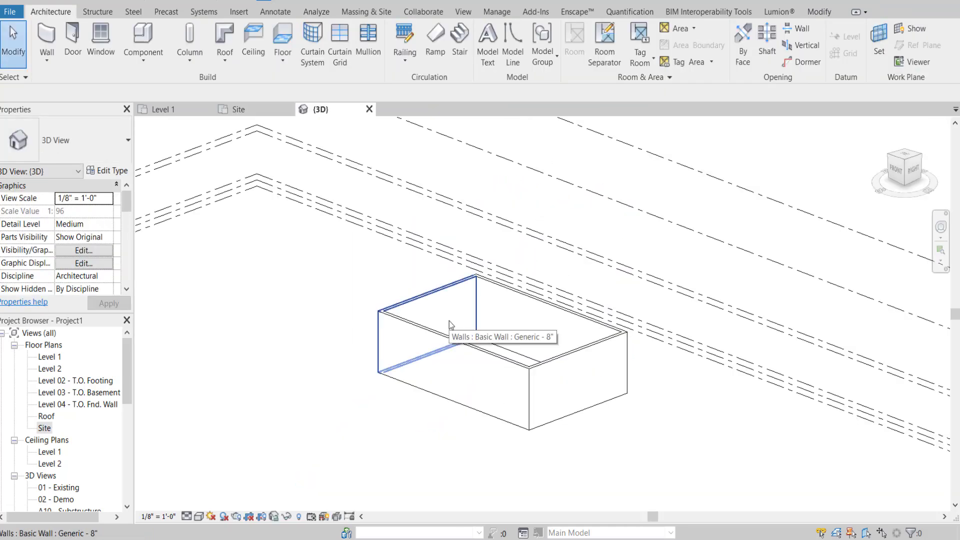
key("w")
key("t")
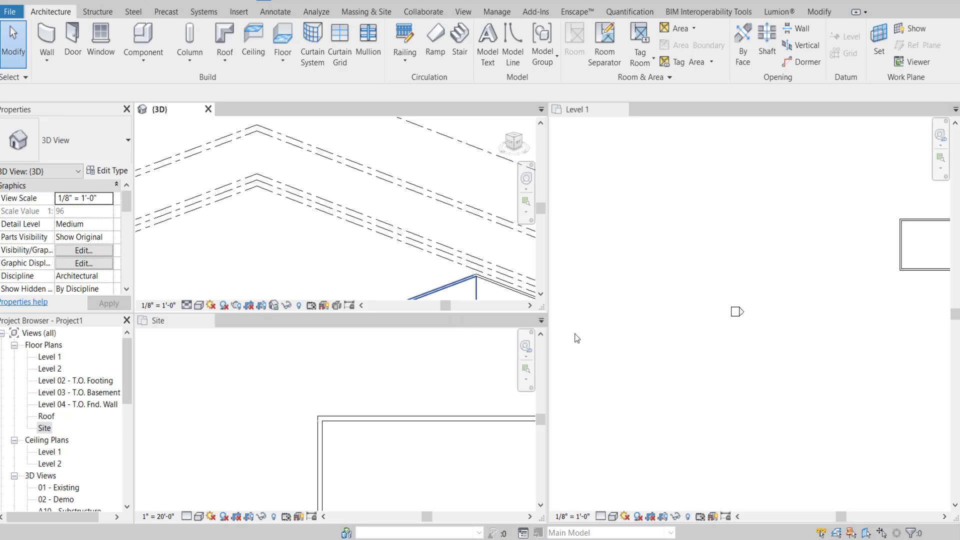
key("Escape")
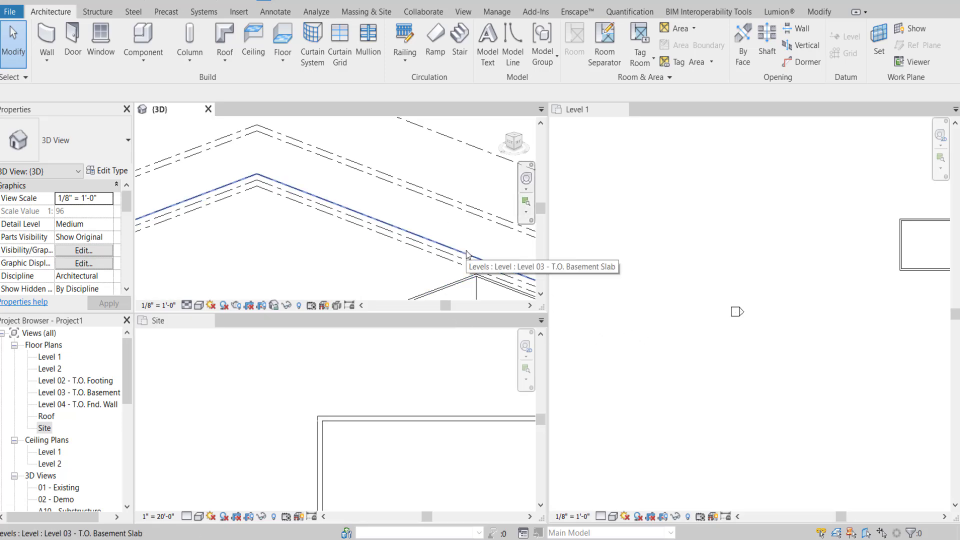
key("z")
key("a")
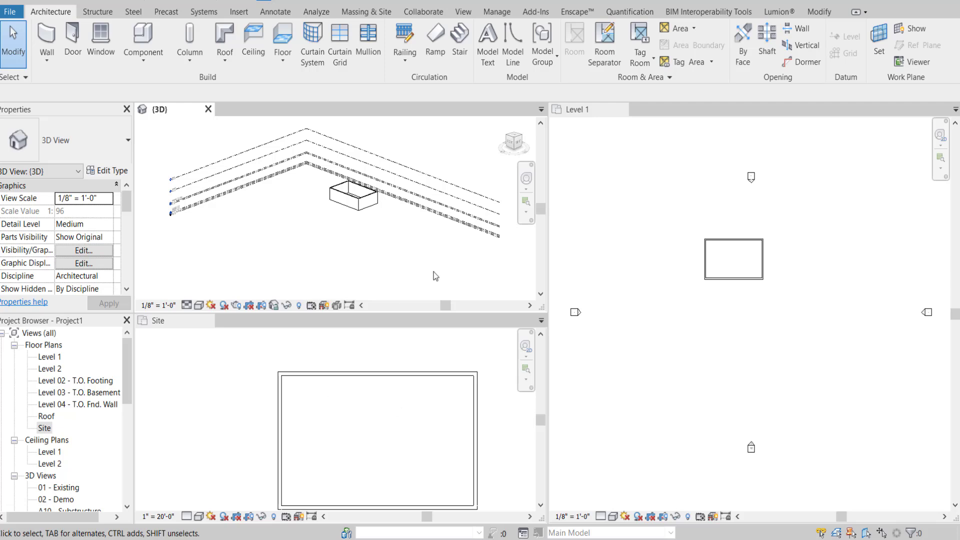
scroll(753, 275, "up", 5)
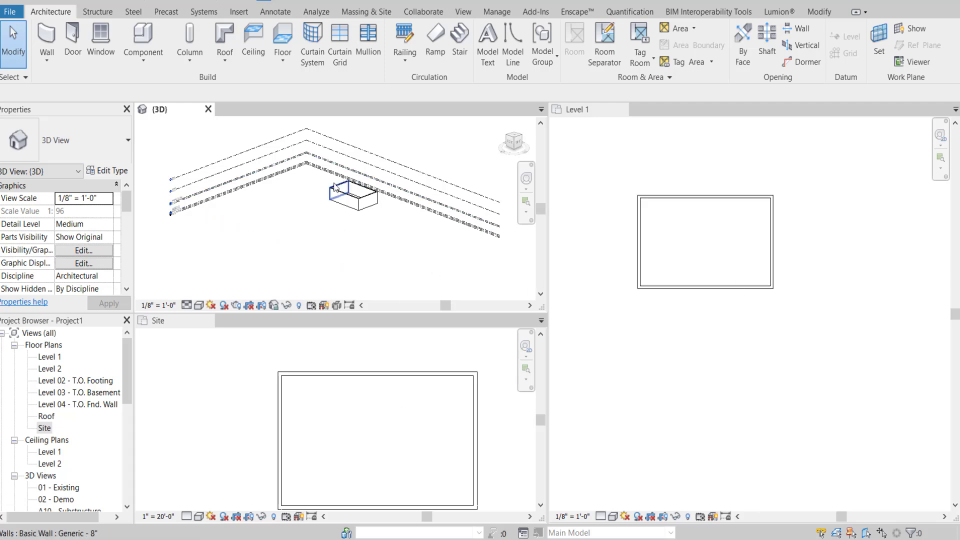
Change the long front wall of the enclosure to the Curtain Wall type
scroll(350, 198, "up", 5)
scroll(340, 205, "up", 2)
left_click(344, 195)
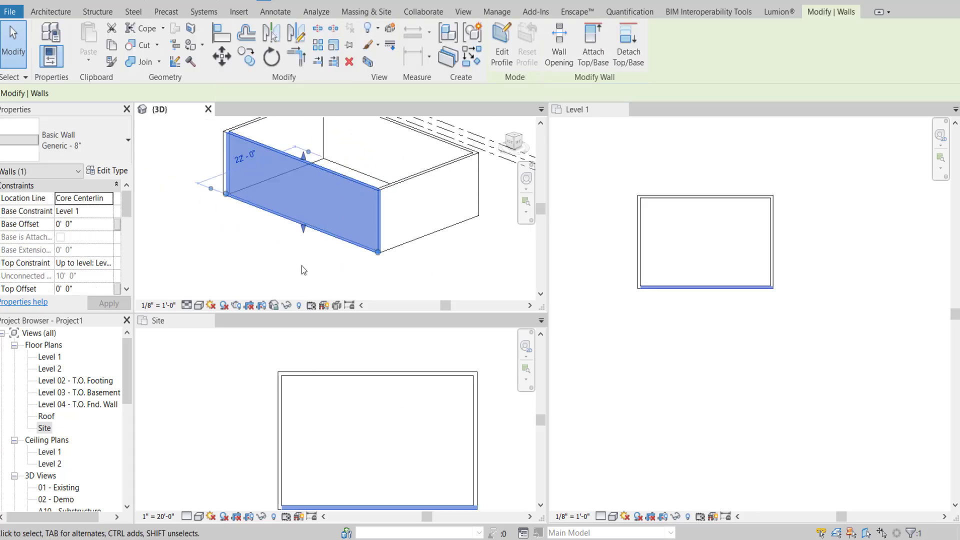
scroll(285, 245, "up", 2)
scroll(383, 219, "down", 3)
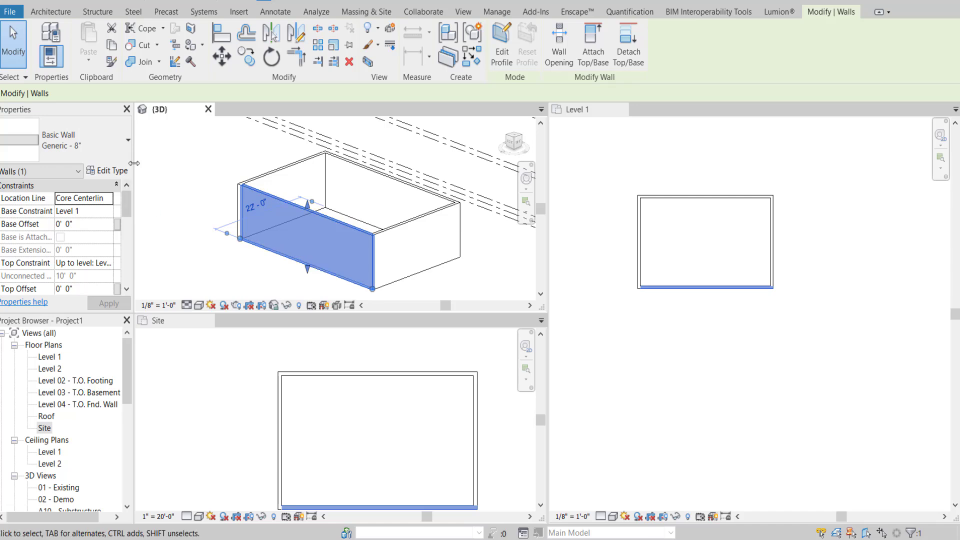
left_click(95, 136)
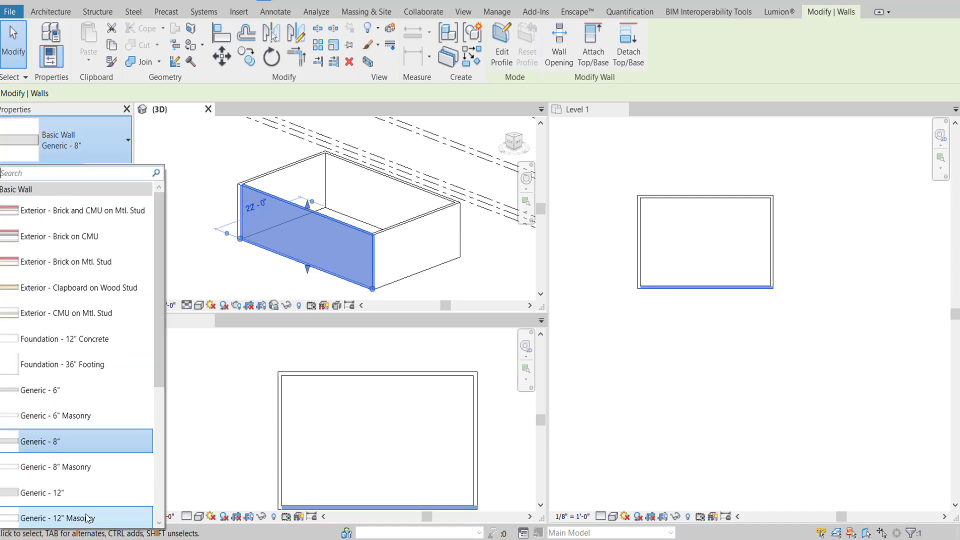
scroll(115, 408, "down", 2)
scroll(116, 408, "down", 1)
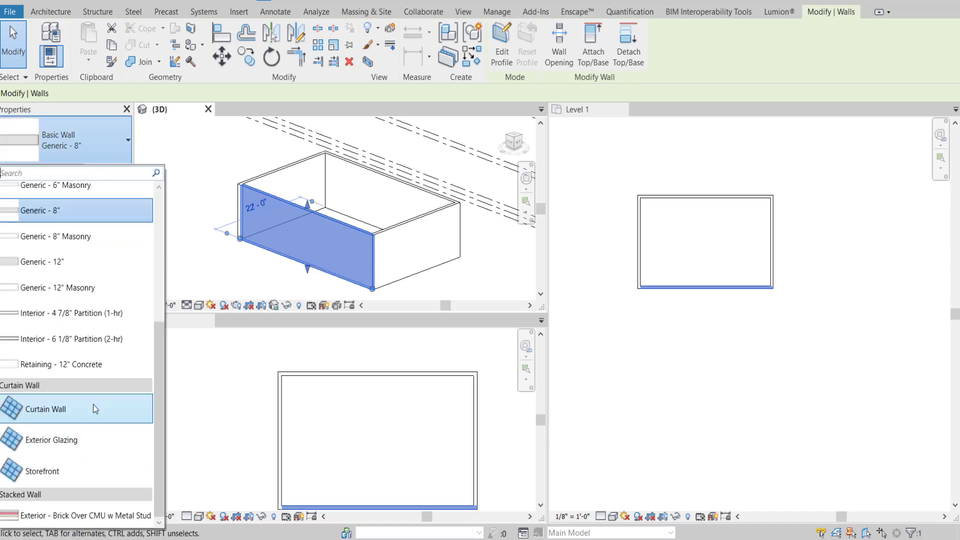
left_click(76, 409)
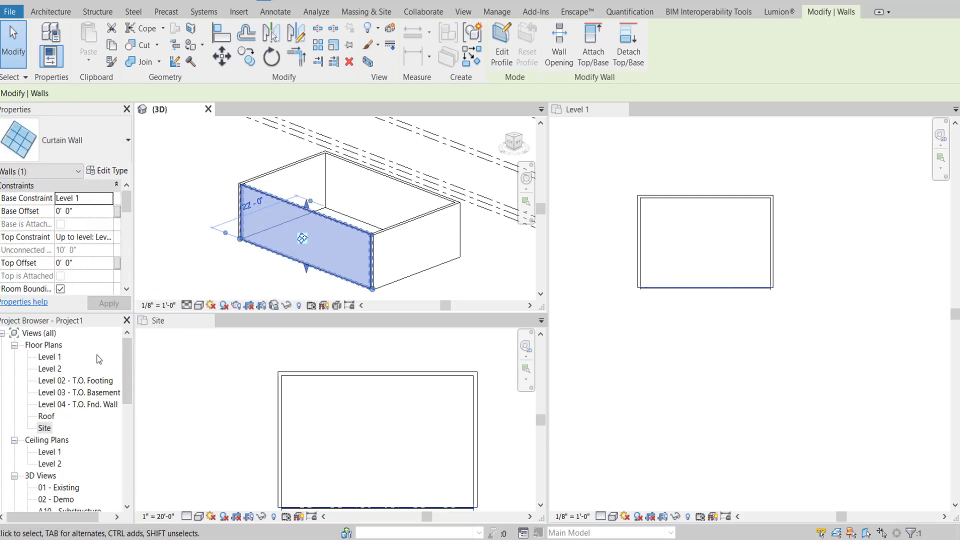
Duplicate the front wall's Curtain Wall type under the name "wooden fins" and apply it to that wall
scroll(336, 245, "up", 3)
scroll(324, 252, "down", 4)
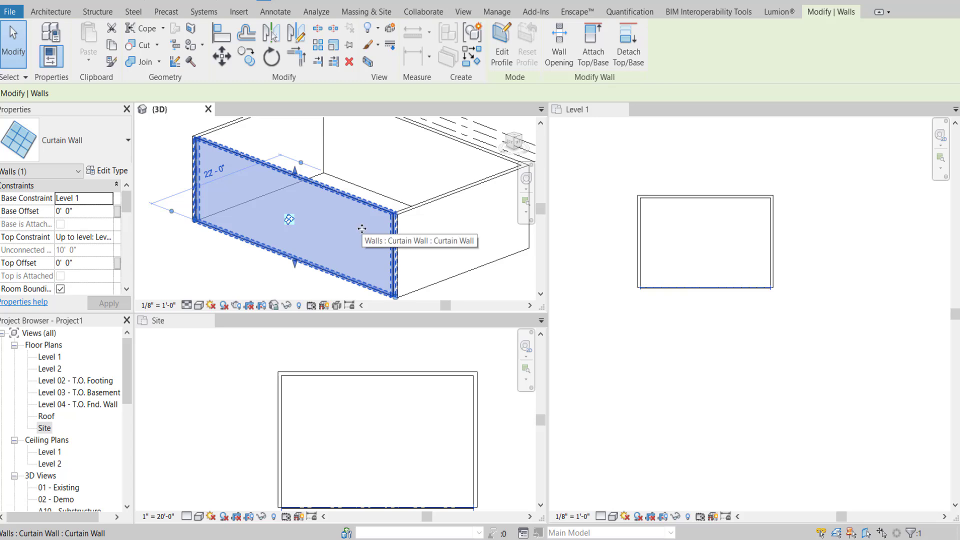
key("Tab")
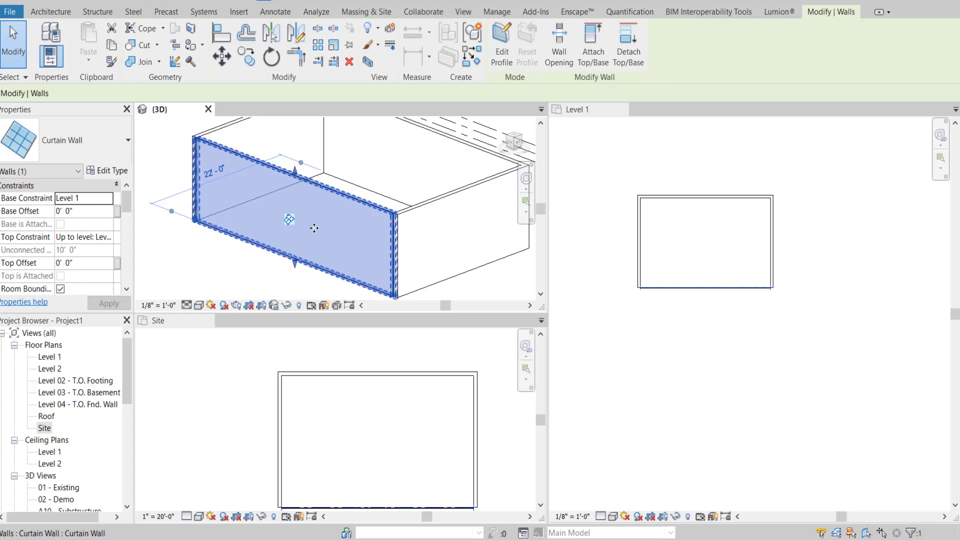
left_click(109, 171)
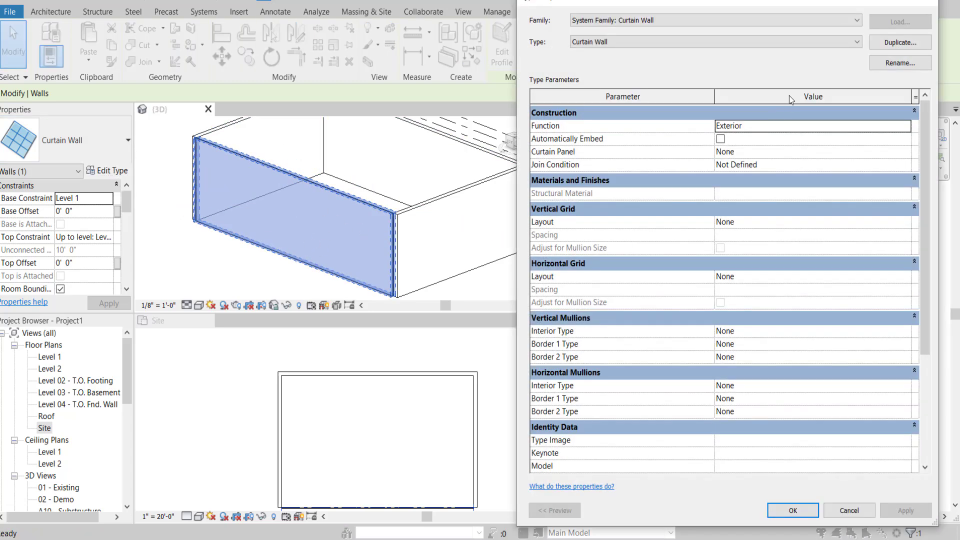
left_click(899, 43)
left_click_drag(730, 251, 662, 253)
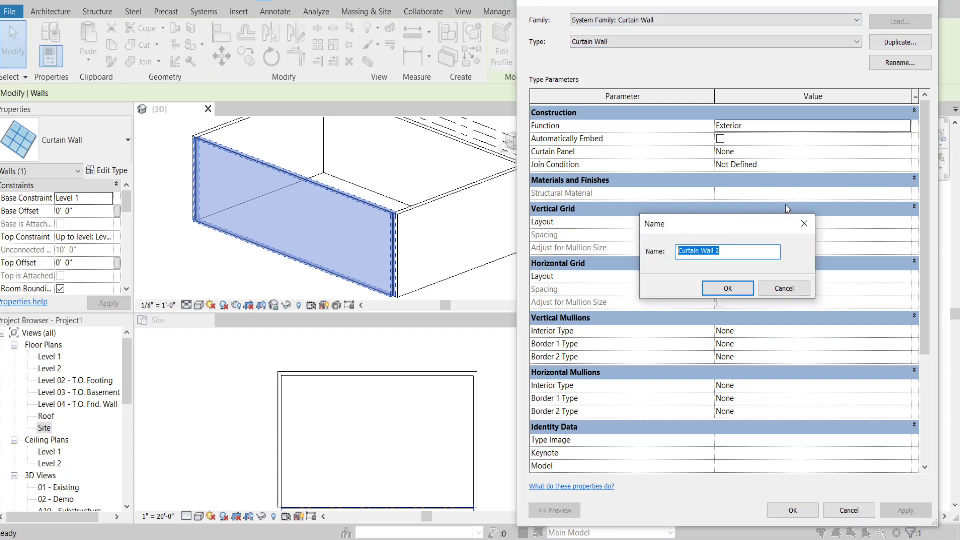
type("wooden fibns")
left_click(728, 289)
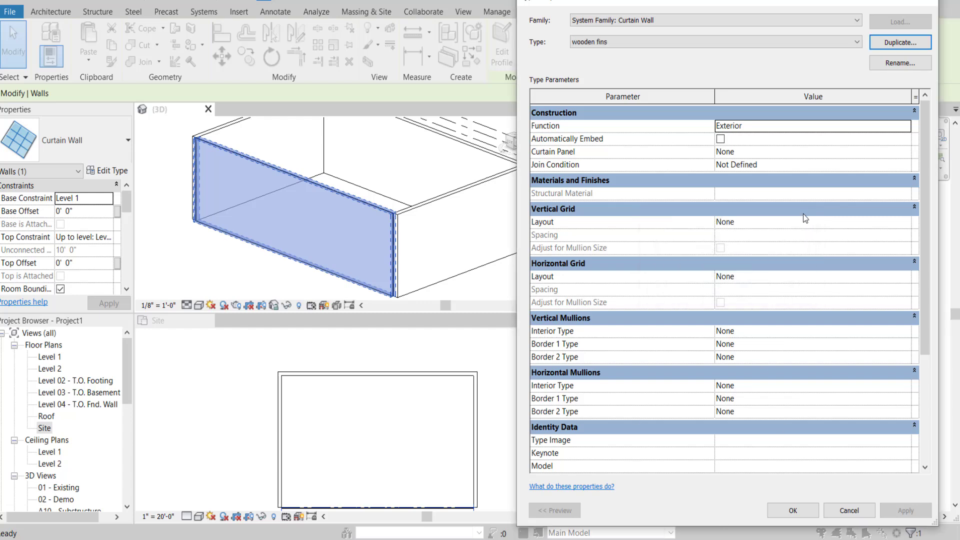
left_click(782, 127)
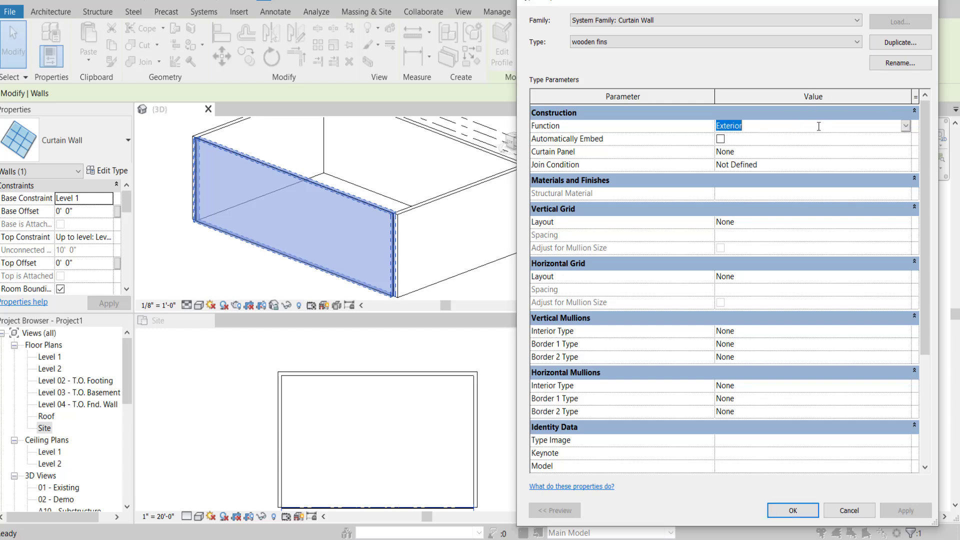
left_click(761, 154)
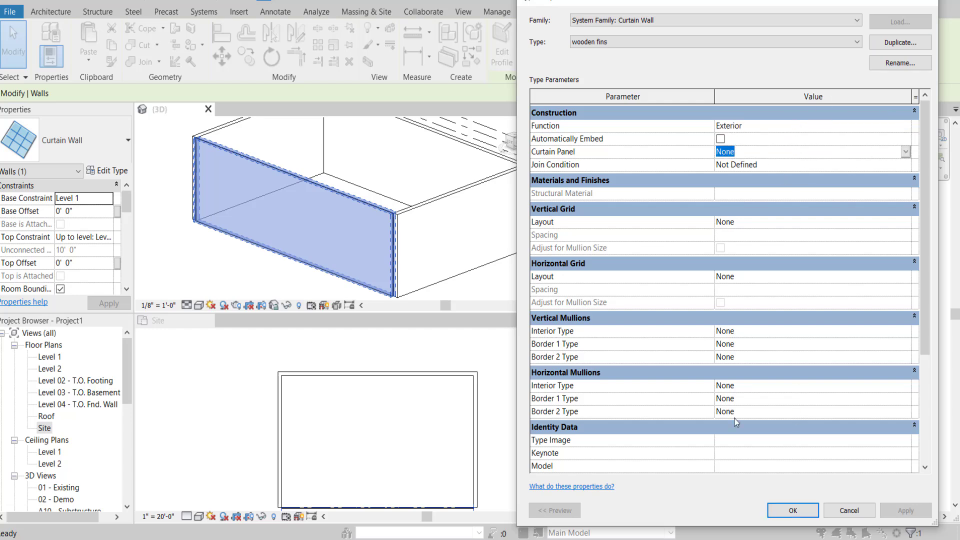
left_click(797, 511)
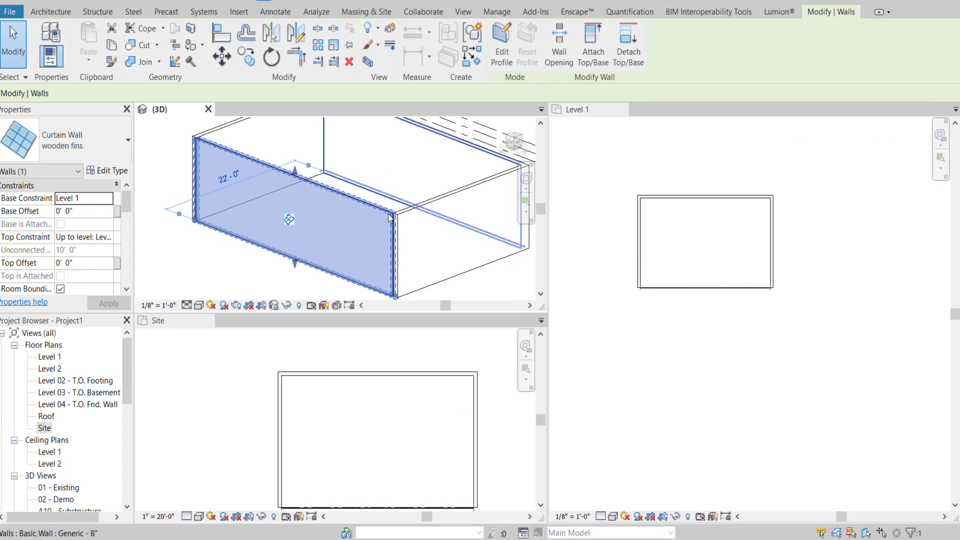
Set the Curtain Panel of the front wall's wooden fins type to Empty System Panel : Empty
key("Escape")
scroll(374, 206, "up", 5)
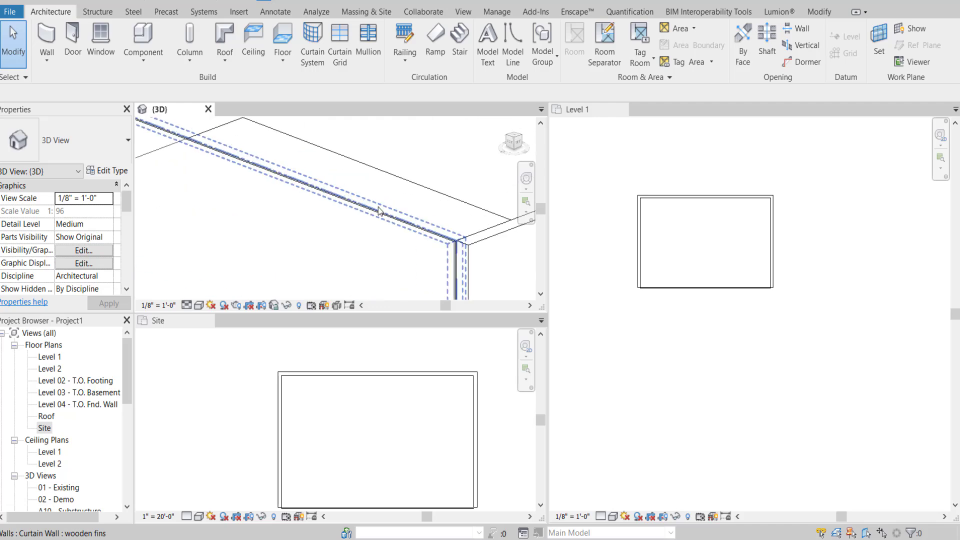
left_click(373, 205)
middle_click_drag(374, 205, 273, 220, "shift")
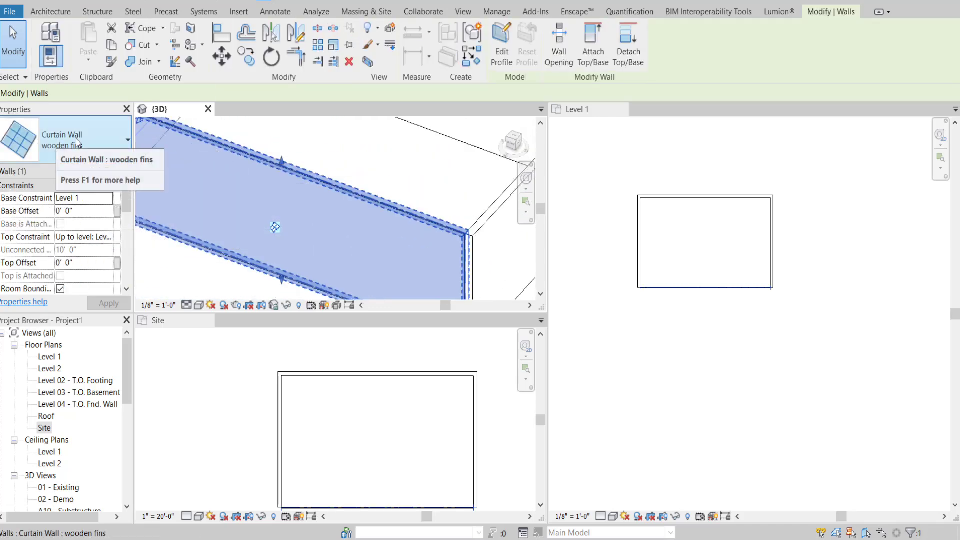
left_click(111, 171)
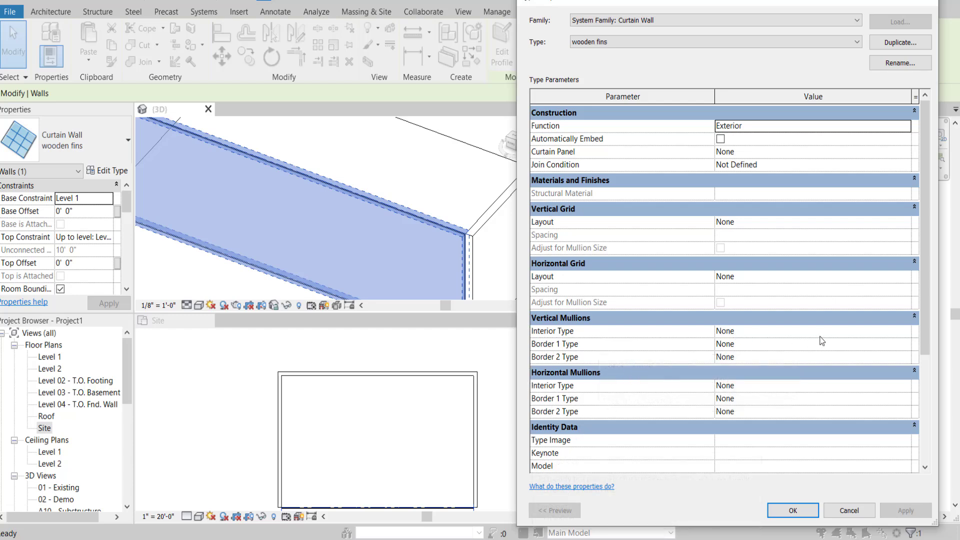
left_click(182, 375)
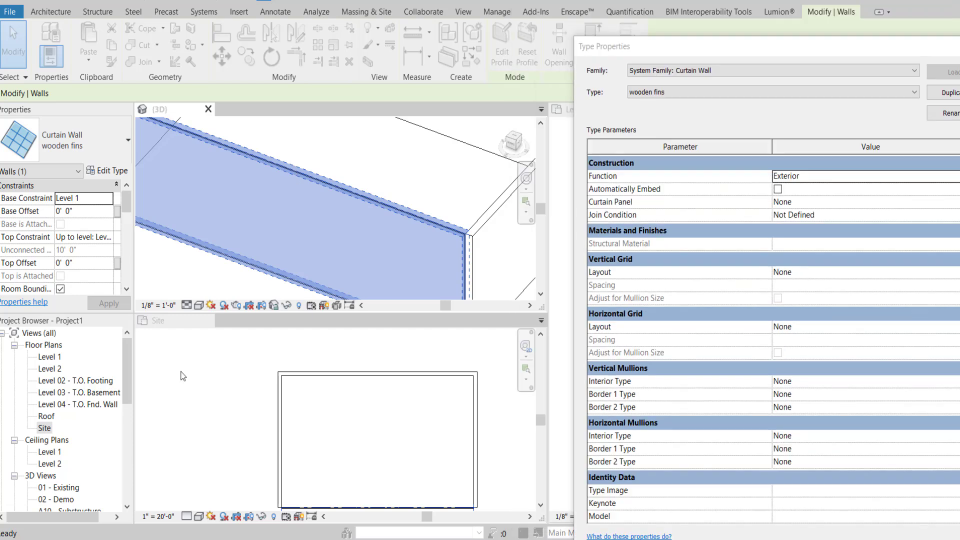
left_click_drag(715, 49, 442, 5)
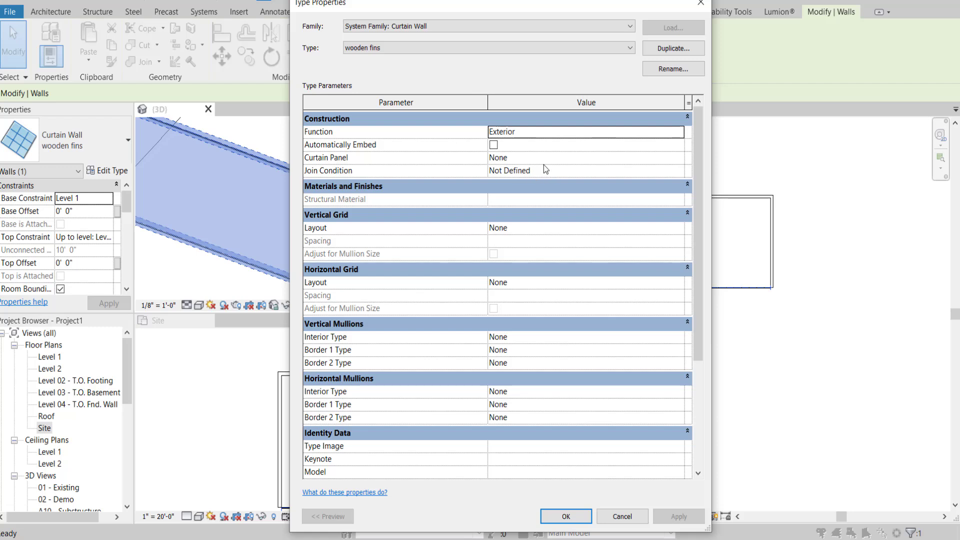
left_click(565, 159)
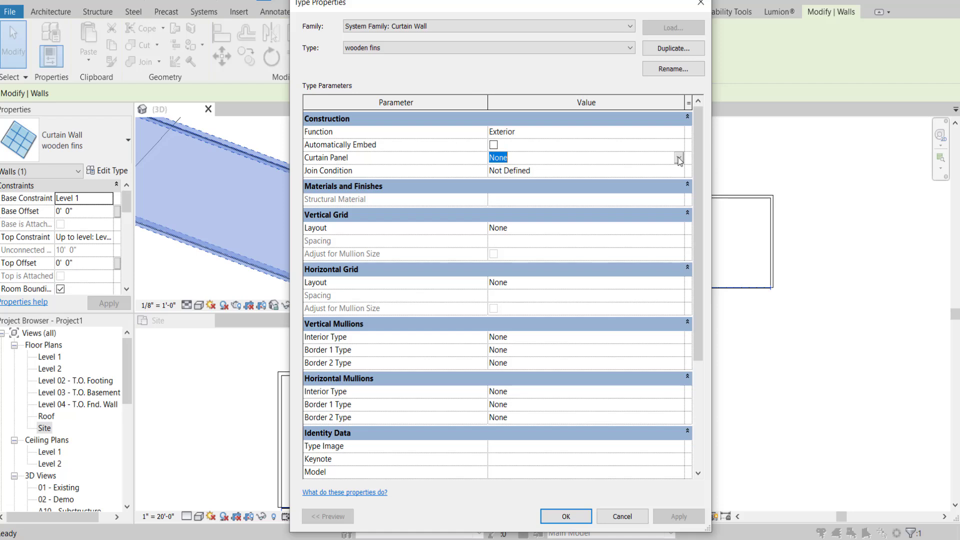
left_click(679, 159)
scroll(593, 211, "down", 5)
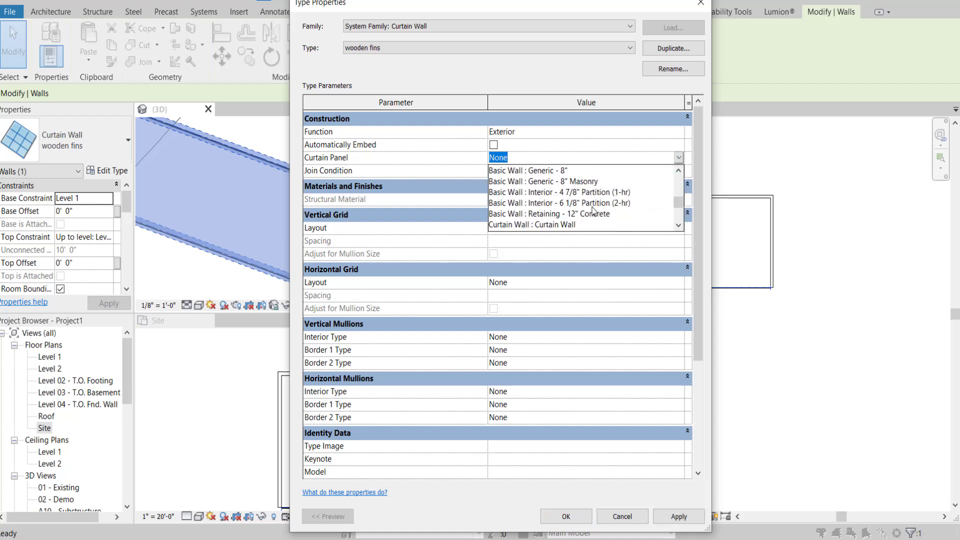
scroll(593, 211, "down", 1)
scroll(593, 212, "down", 2)
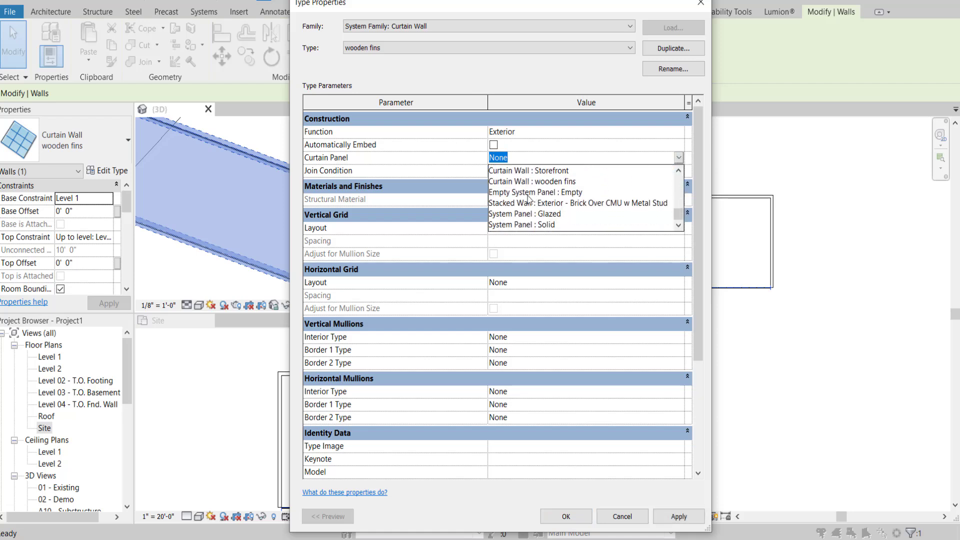
left_click(564, 193)
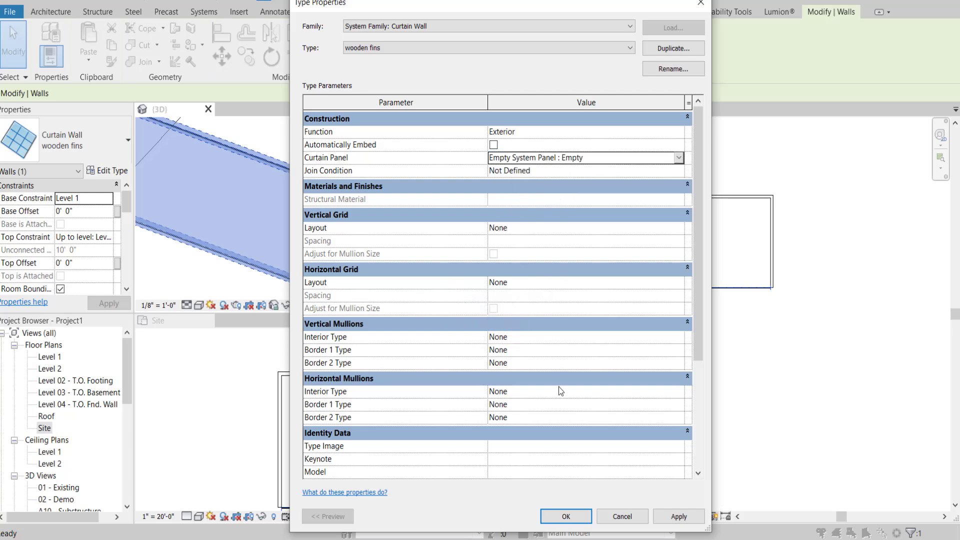
Set the vertical mullions' interior type to Rectangular Mullion : Rectangular Mullion 1 and apply the change to the wooden fins type
left_click(630, 339)
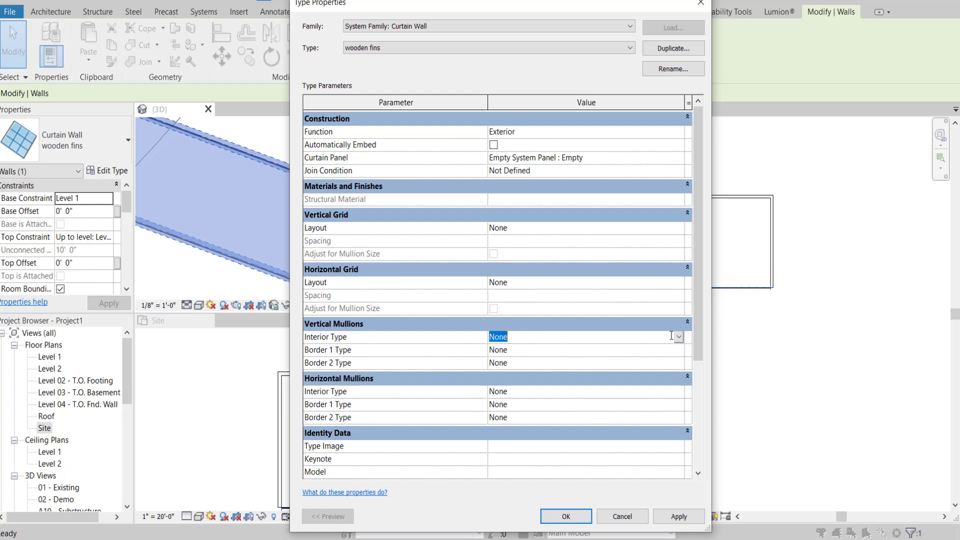
left_click(679, 338)
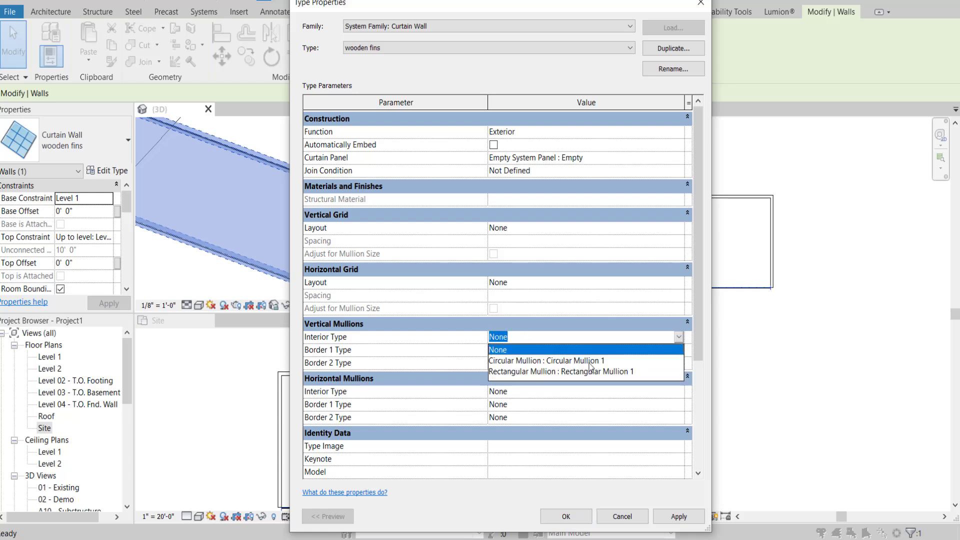
left_click(571, 373)
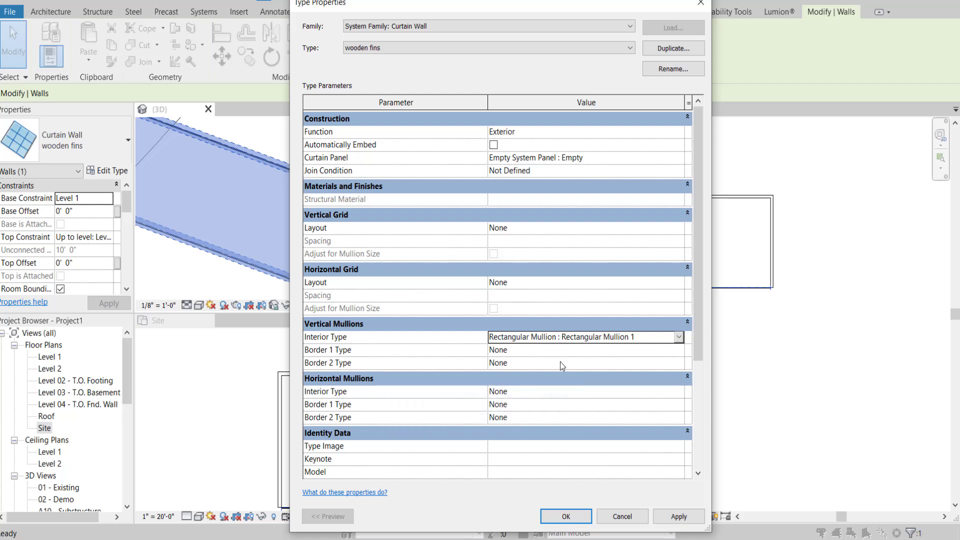
left_click(678, 516)
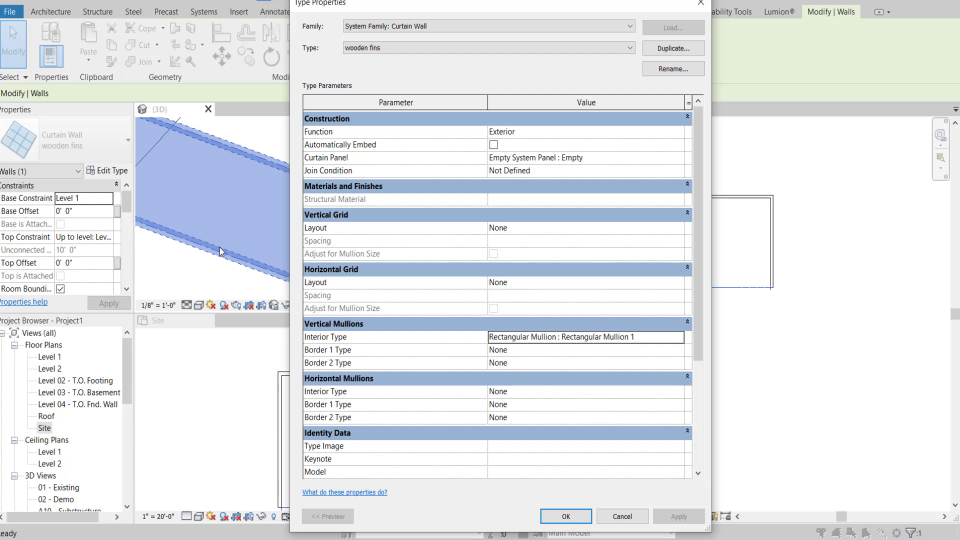
left_click_drag(426, 6, 674, 20)
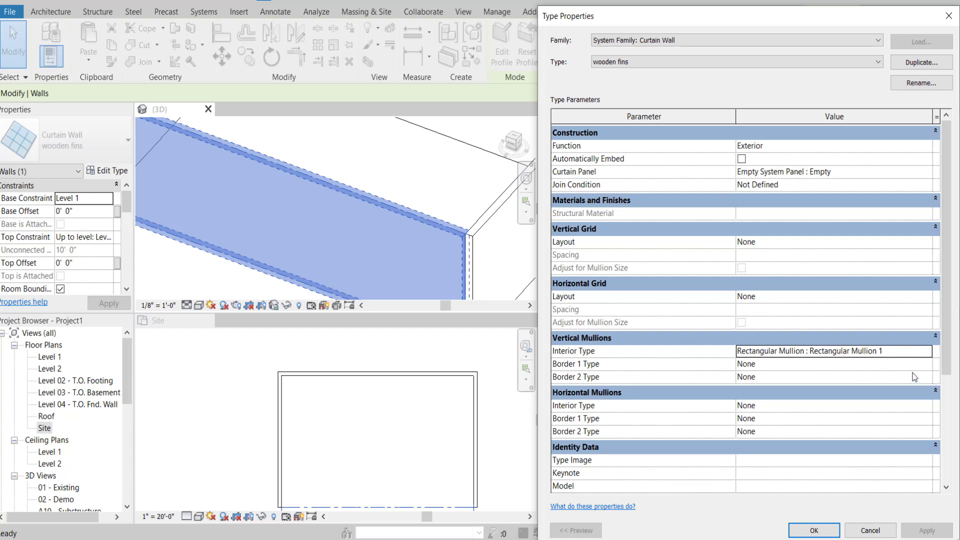
Set the vertical mullions' Border 1 and Border 2 types to Rectangular Mullion : Rectangular Mullion 1 in the wooden fins type
left_click(931, 366)
left_click(927, 365)
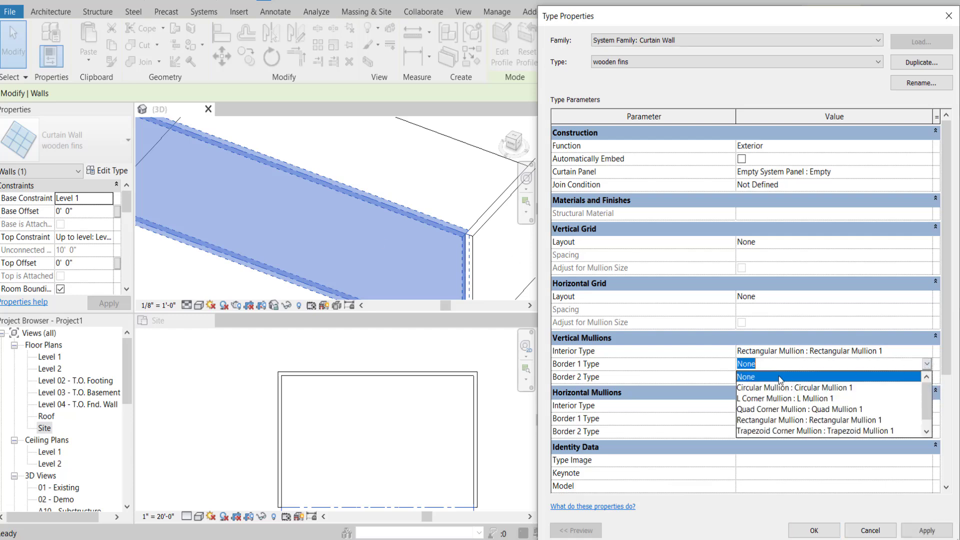
scroll(816, 424, "down", 1)
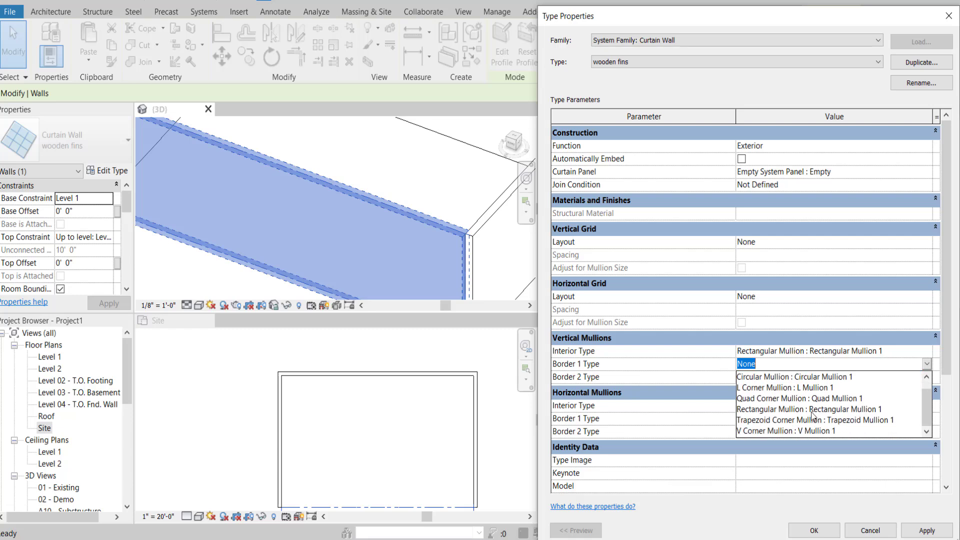
left_click(814, 411)
left_click(927, 379)
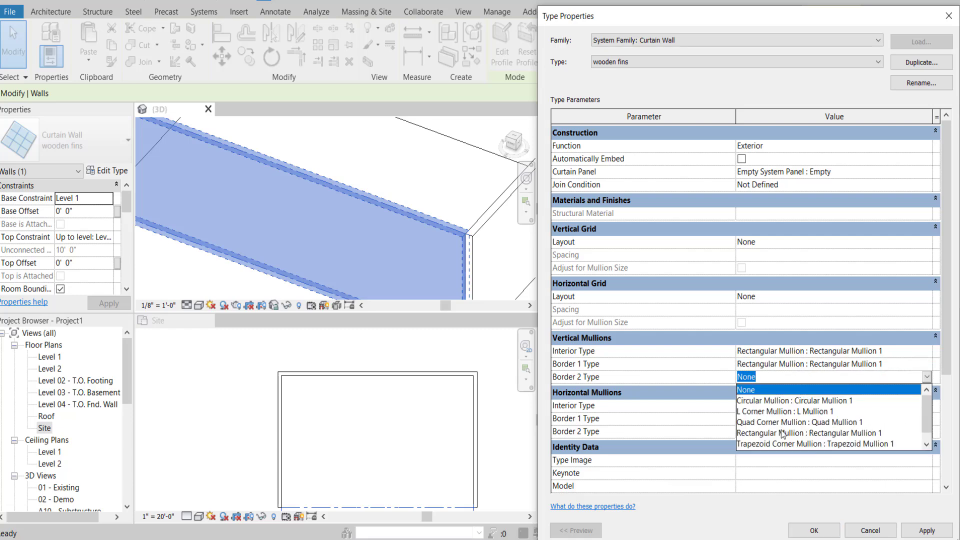
scroll(787, 437, "down", 1)
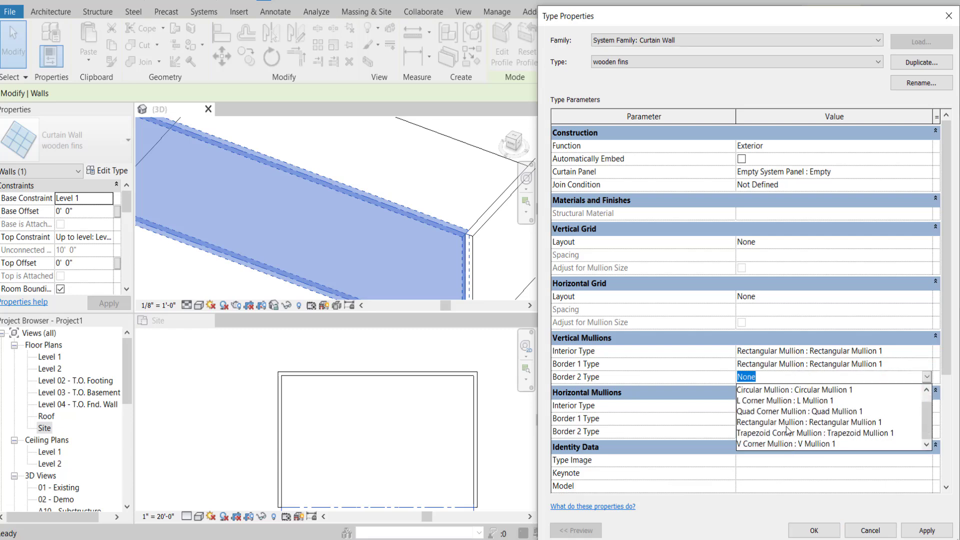
left_click(745, 423)
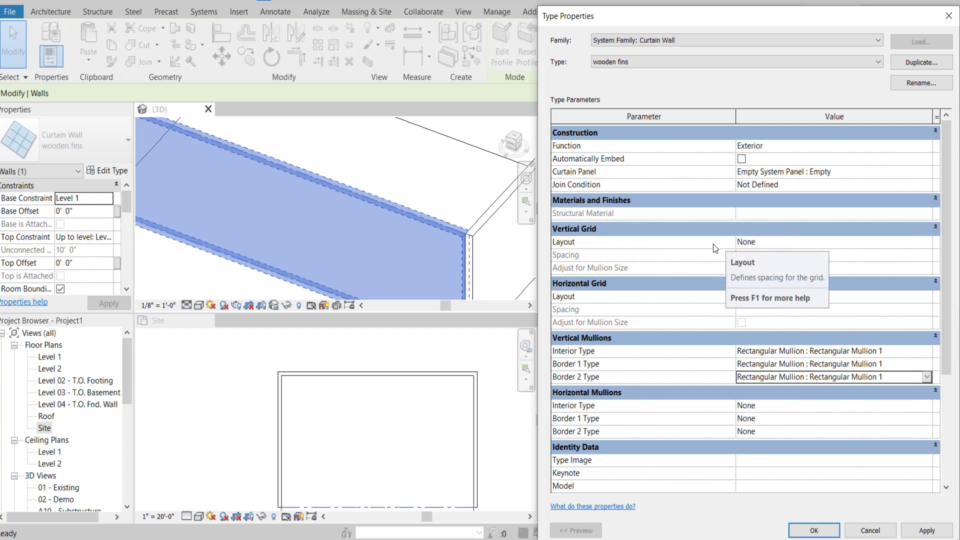
Set the wooden fins type's vertical grid layout to Fixed Distance with 0' 6" spacing and apply it to the wall
left_click(750, 242)
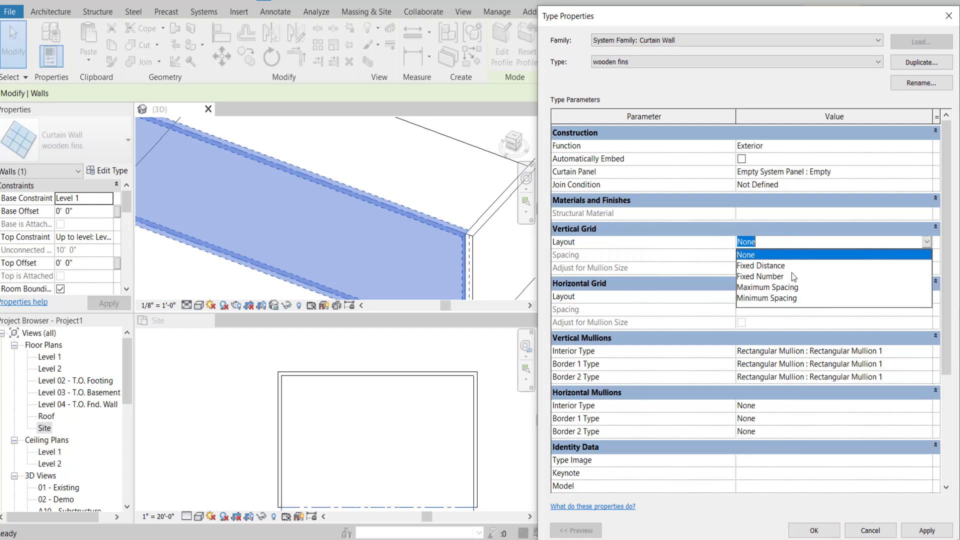
left_click(765, 266)
left_click(765, 257)
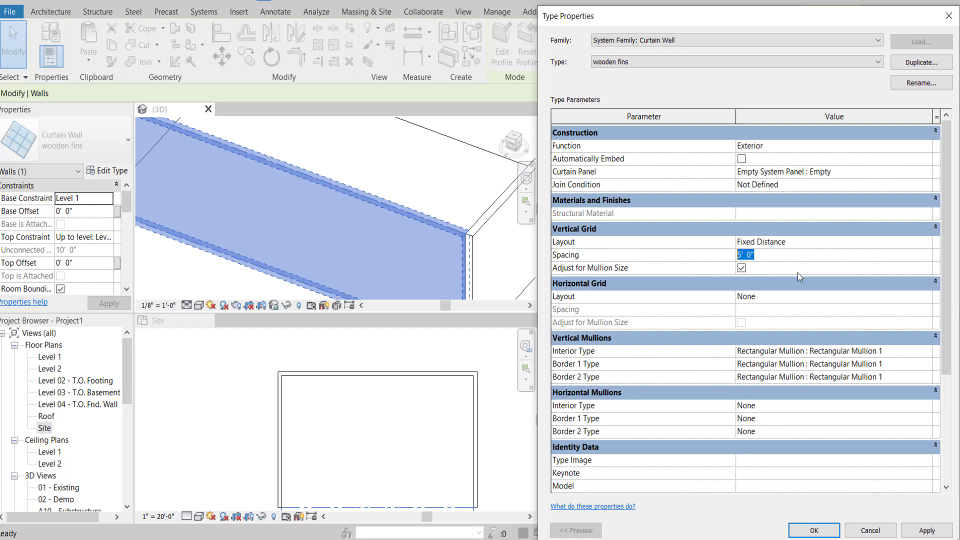
type("0' 6\"")
scroll(781, 356, "down", 1)
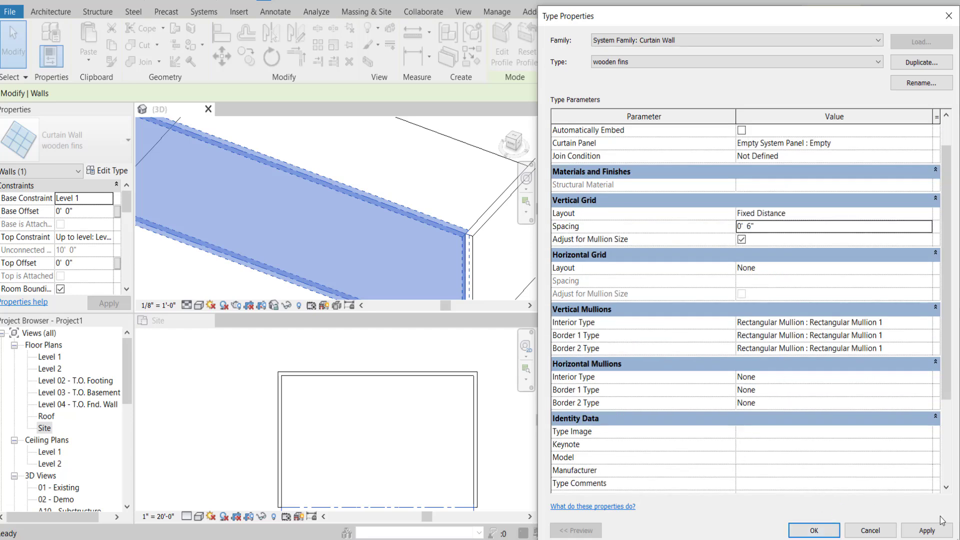
left_click(926, 530)
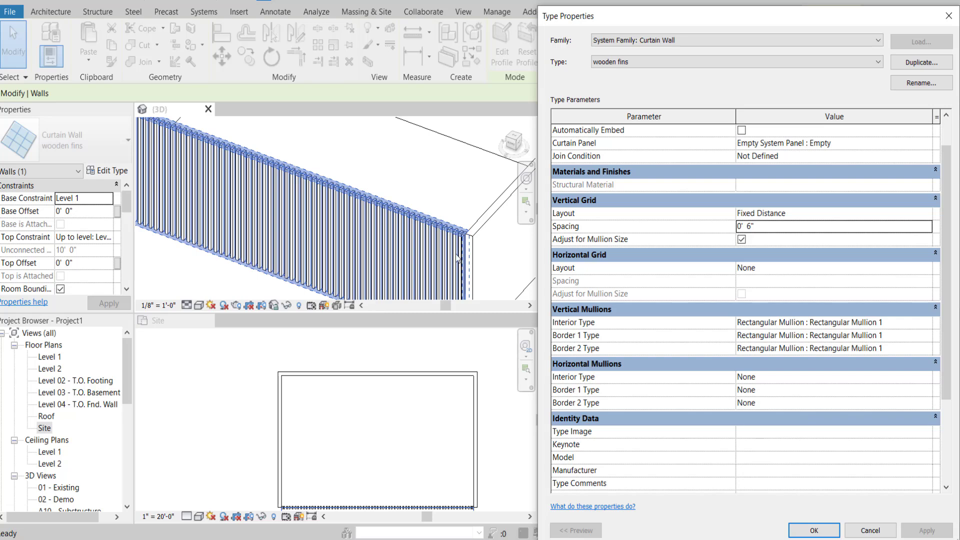
left_click(814, 530)
Examine the fins along the front wall up close, especially the border mullion at the wall's end corner
scroll(456, 263, "up", 2)
scroll(452, 254, "up", 4)
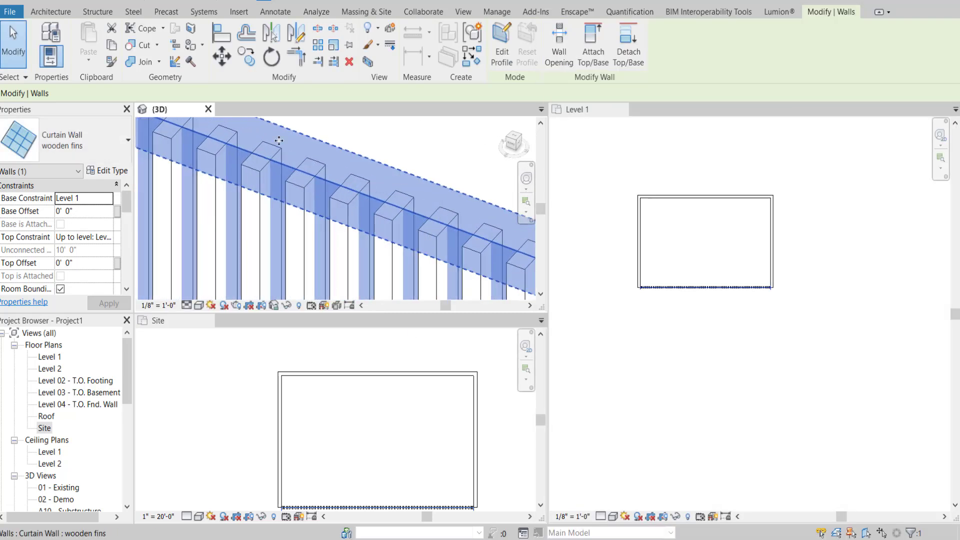
scroll(278, 144, "down", 2)
middle_click_drag(463, 196, 395, 211)
scroll(396, 212, "up", 5)
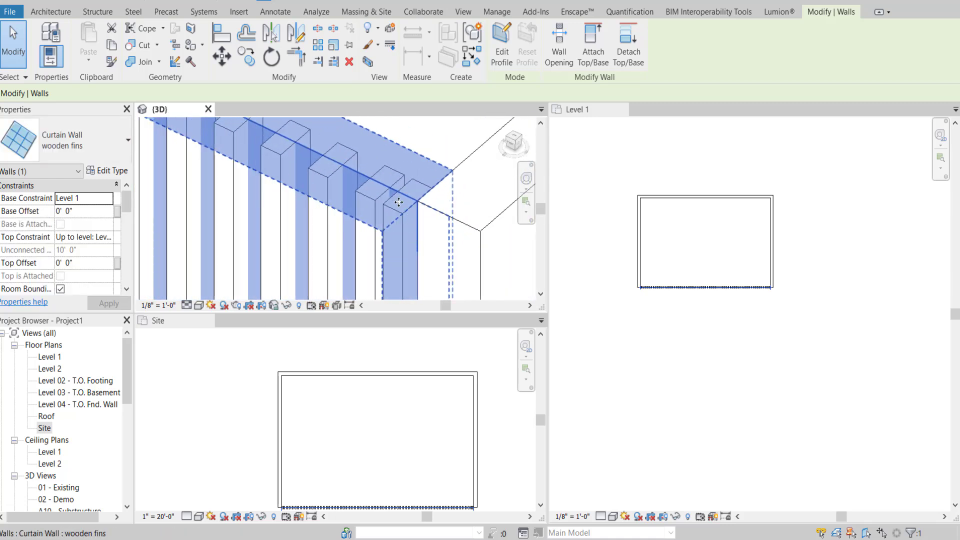
scroll(319, 188, "down", 3)
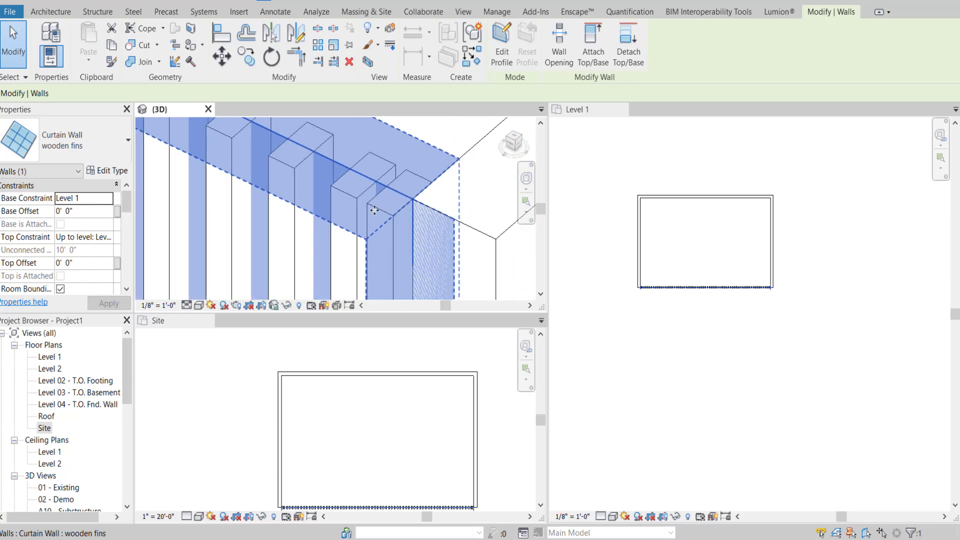
scroll(409, 210, "up", 3)
middle_click_drag(413, 194, 354, 192, "shift")
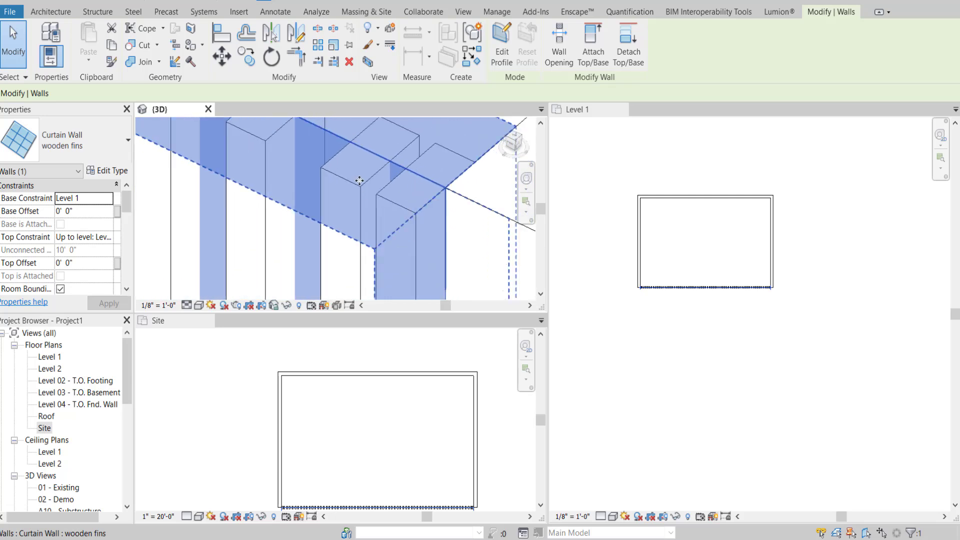
Set both vertical mullion border types of the wooden fins type to None and delete the leftover border mullions
scroll(380, 201, "down", 2)
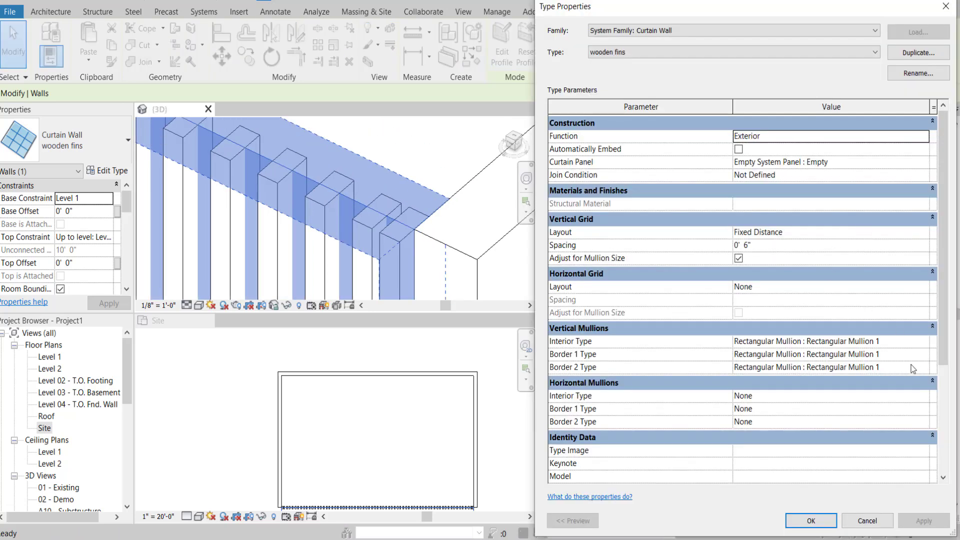
left_click(923, 354)
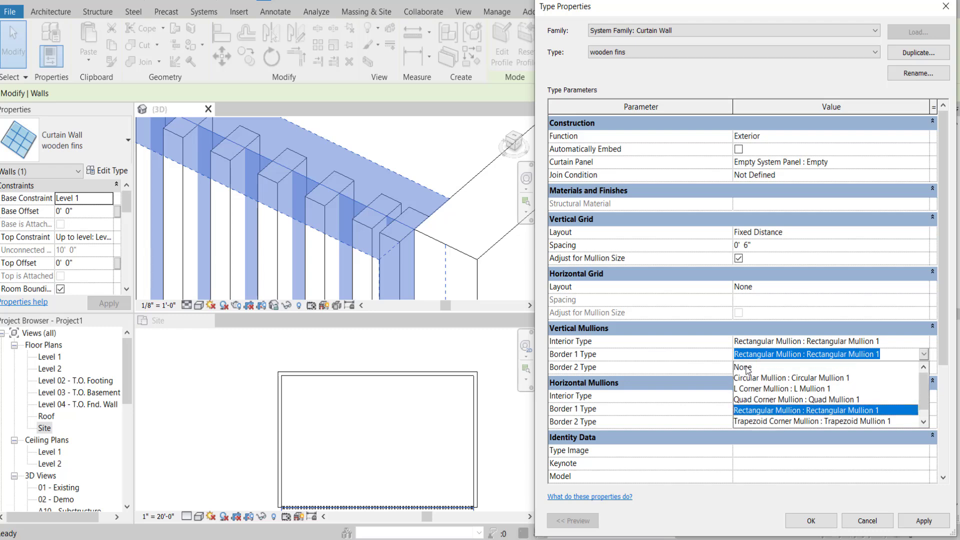
left_click(745, 368)
left_click(921, 367)
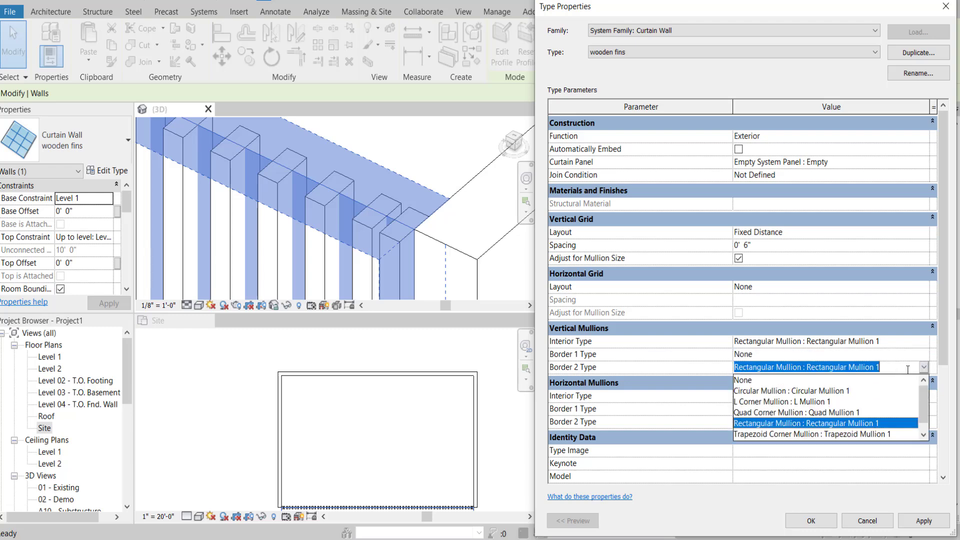
left_click(750, 381)
left_click(923, 521)
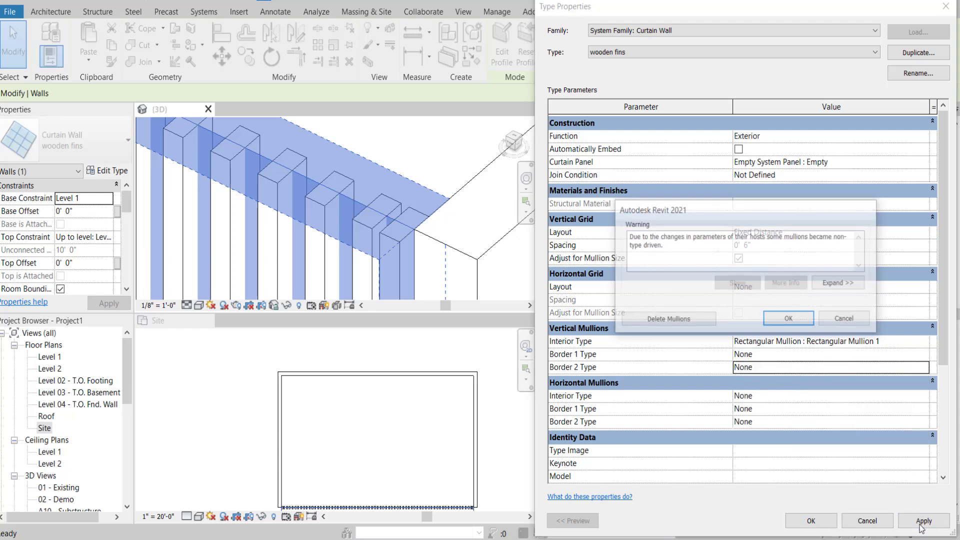
left_click(670, 320)
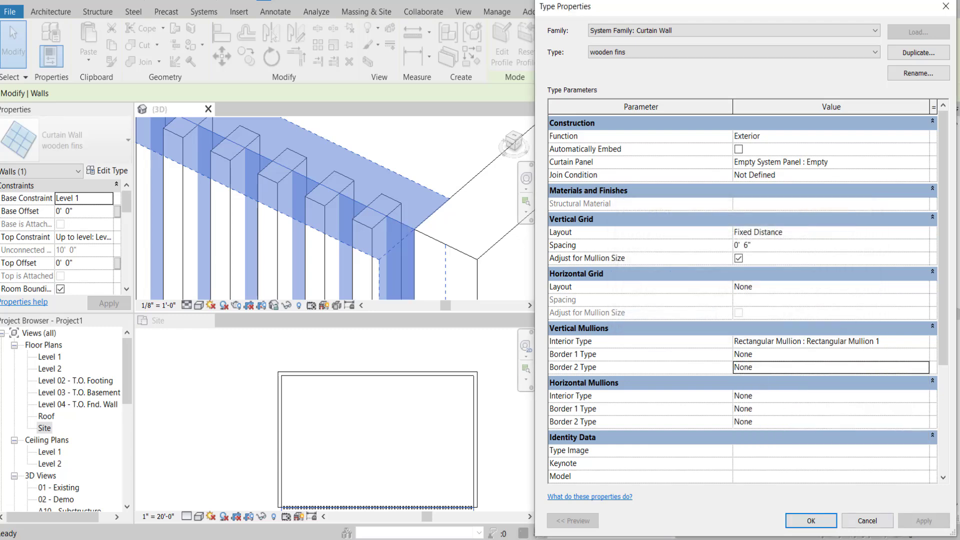
left_click(811, 520)
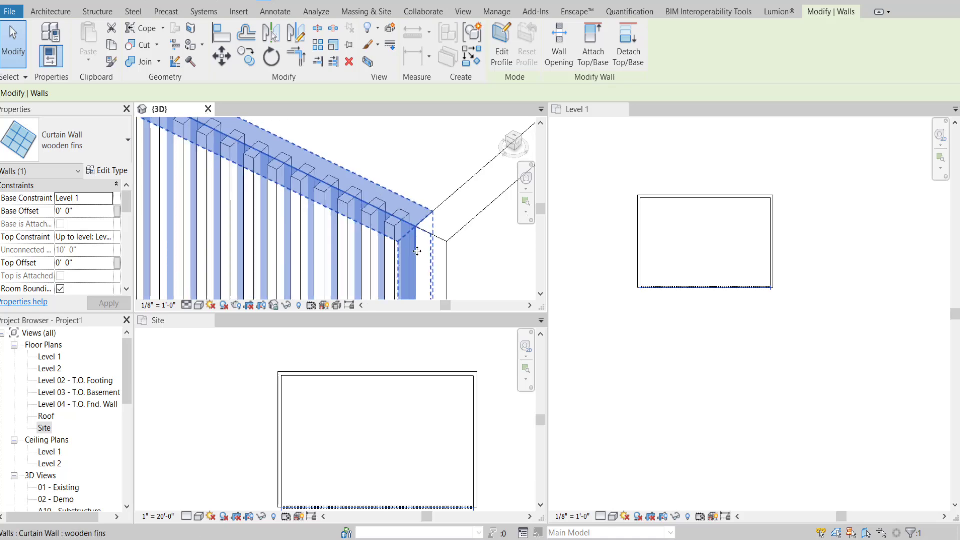
Inspect the fins wall up close, from straight in front and from an angle
scroll(268, 187, "up", 6)
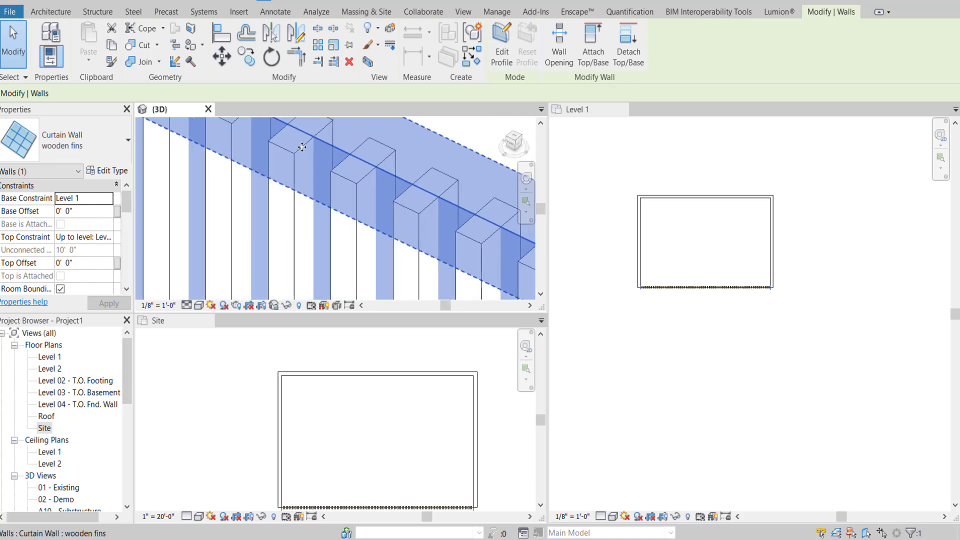
middle_click_drag(312, 180, 369, 167, "shift")
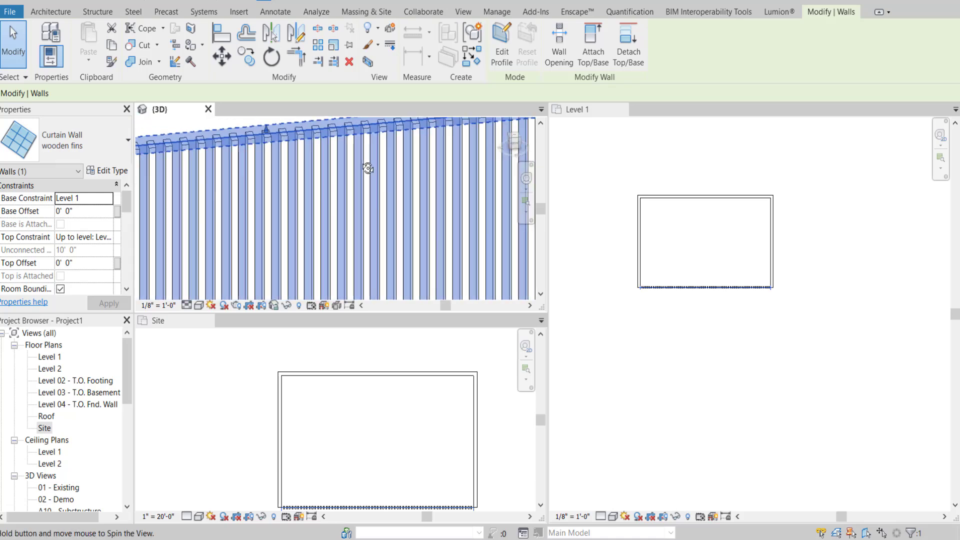
left_click(513, 145)
scroll(265, 202, "up", 4)
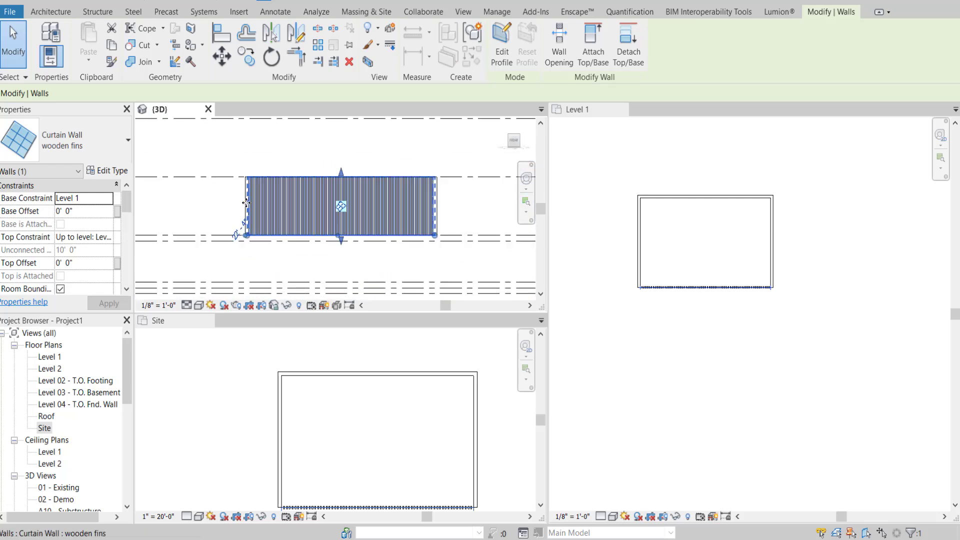
scroll(265, 202, "up", 4)
scroll(247, 207, "down", 6)
middle_click_drag(361, 210, 336, 271, "shift")
scroll(512, 244, "up", 3)
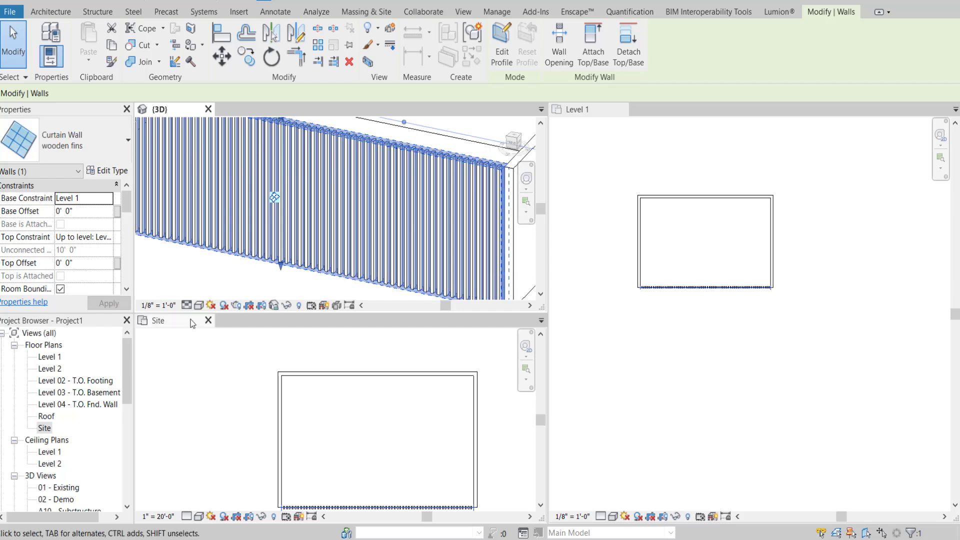
Switch the 3D view to the Shaded visual style, deselect the wall and frame the fins at its end corner
left_click(199, 305)
left_click(230, 256)
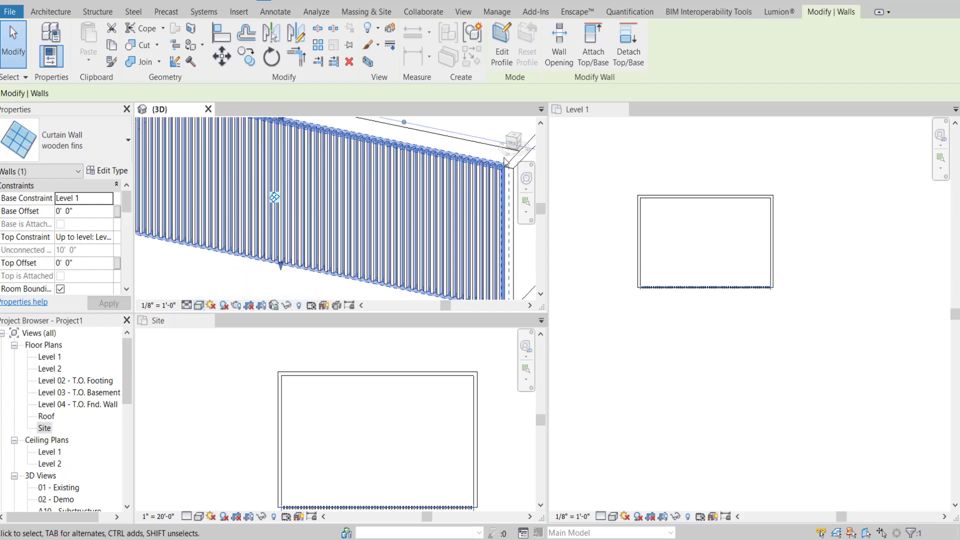
scroll(498, 164, "up", 4)
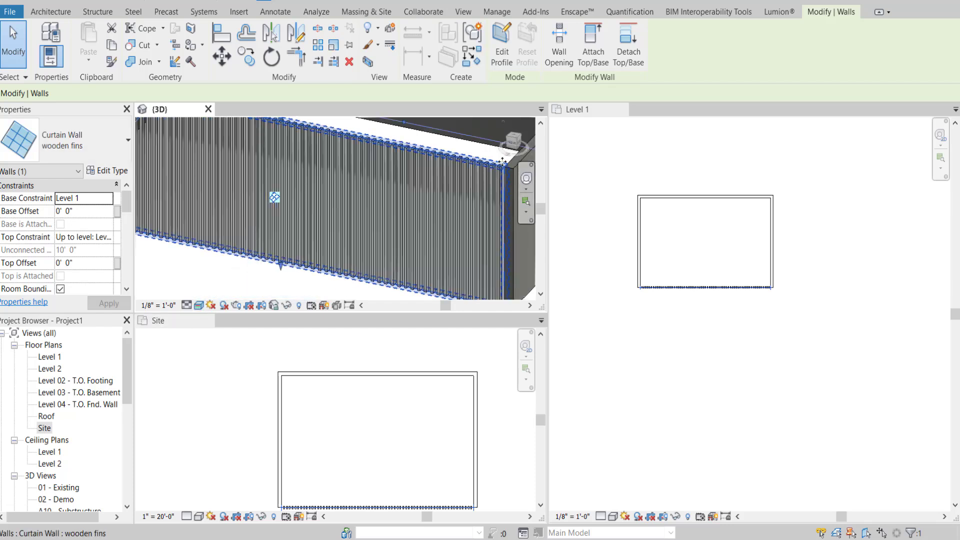
middle_click_drag(498, 163, 357, 198, "shift")
scroll(357, 198, "down", 3)
left_click(479, 232)
scroll(385, 181, "up", 6)
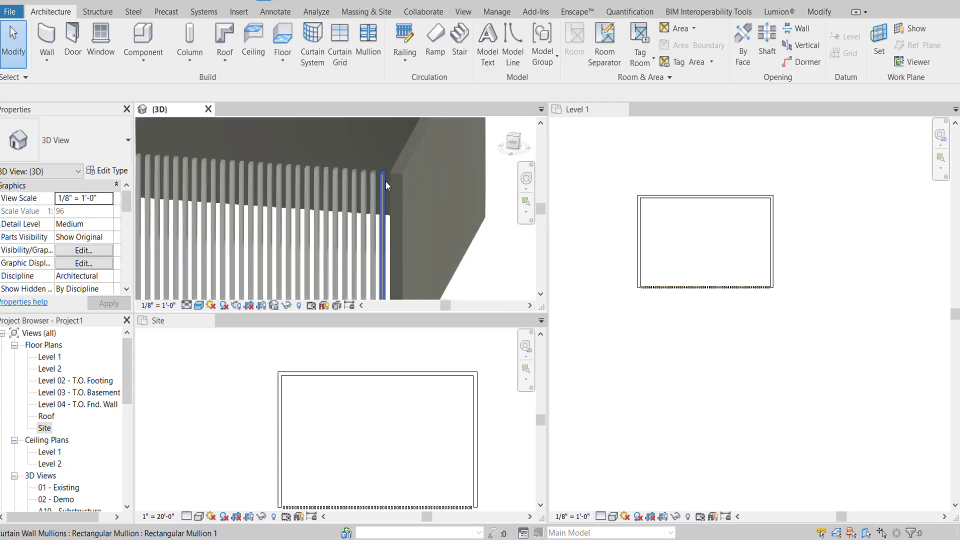
Select a fin near the wall's end corner and look at its rectangular profile from the top view
left_click(380, 170)
middle_click_drag(383, 147, 385, 252, "shift")
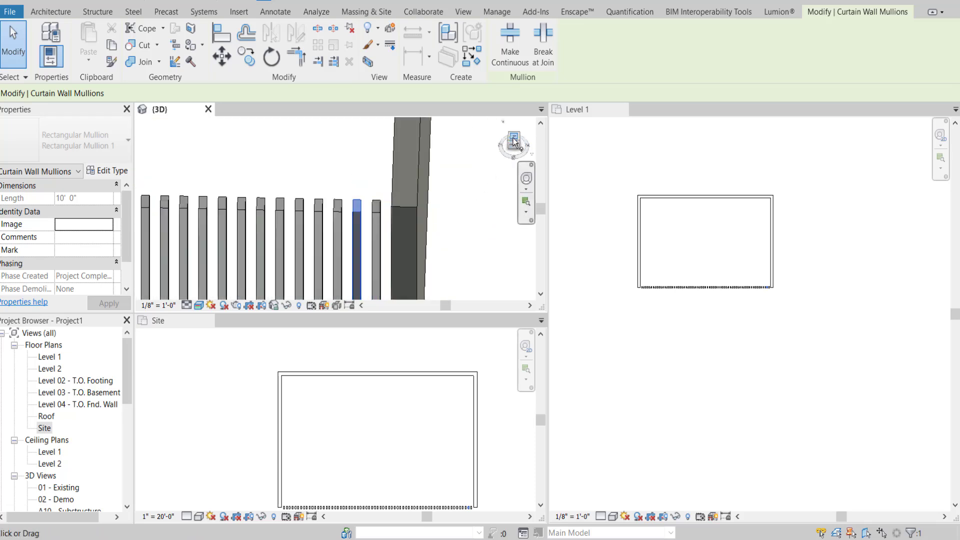
left_click(514, 137)
scroll(337, 207, "up", 6)
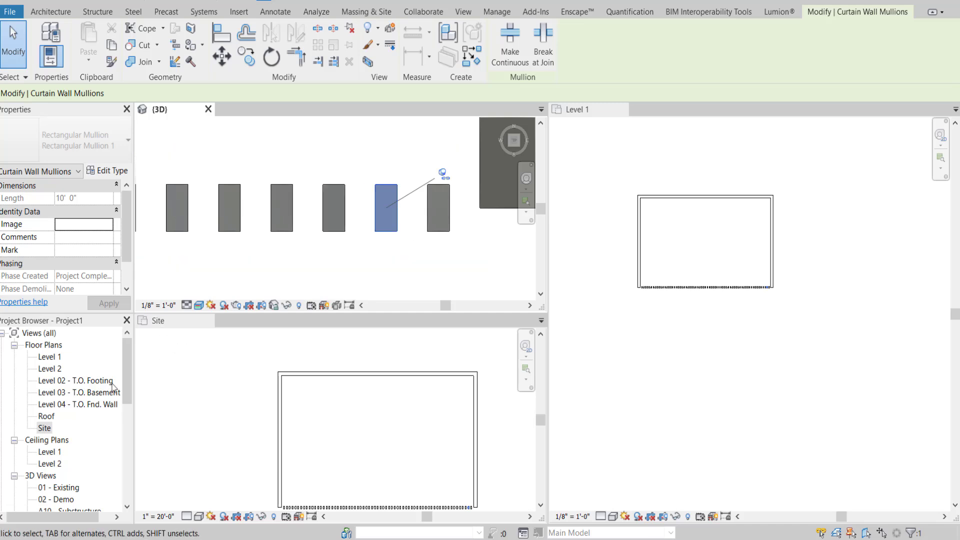
left_click(82, 395)
scroll(84, 415, "down", 7)
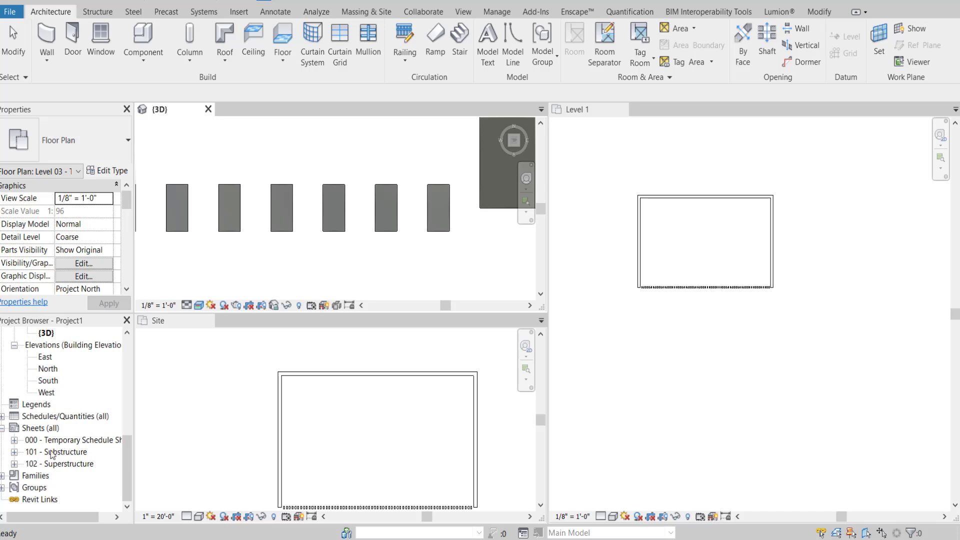
left_click(386, 207)
left_click(227, 204)
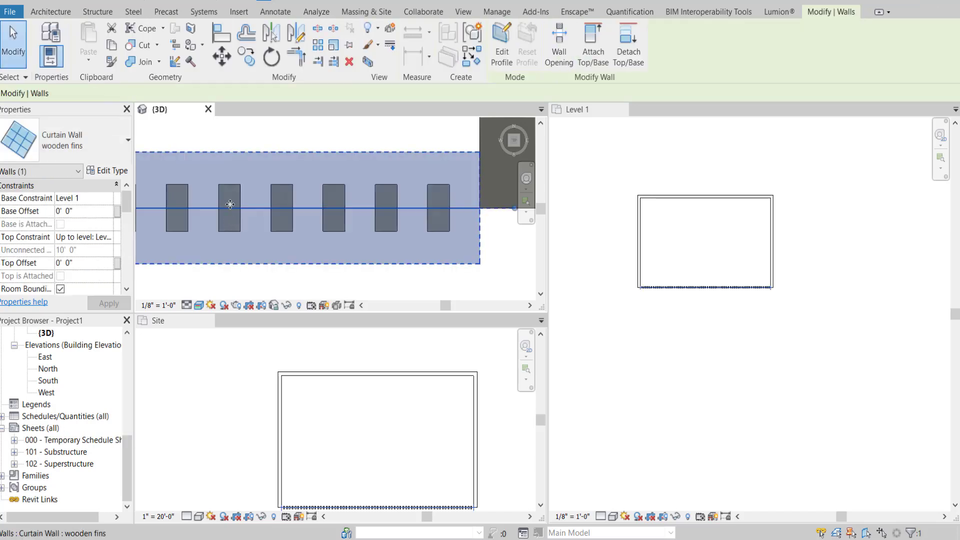
key("Escape")
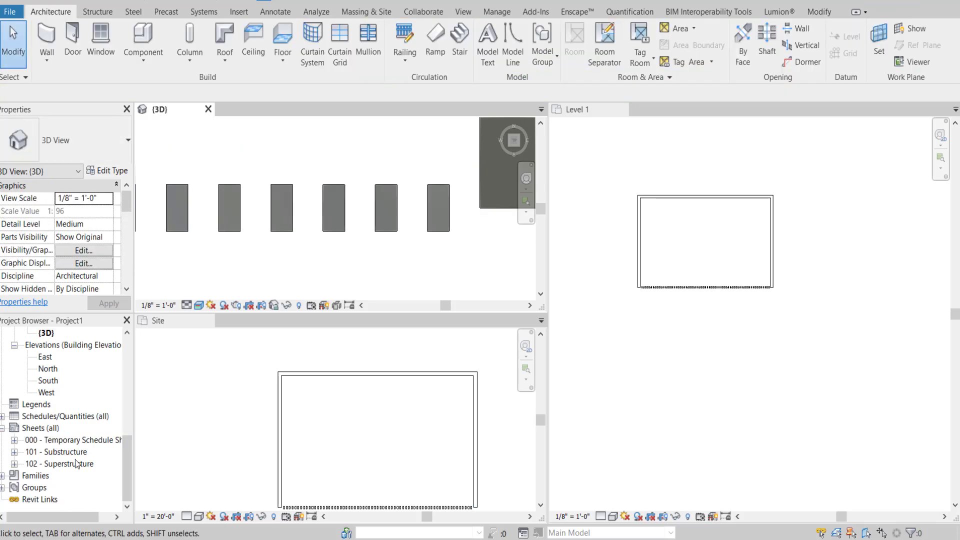
Expand the project's Families and select the Curtain Wall Mullions category
scroll(76, 464, "up", 3)
scroll(91, 464, "down", 3)
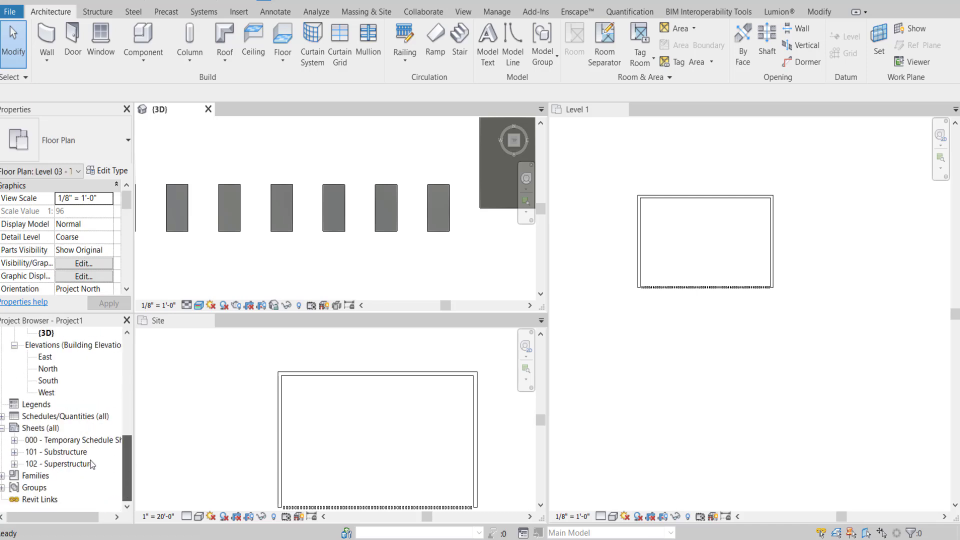
scroll(92, 464, "up", 3)
scroll(26, 449, "down", 3)
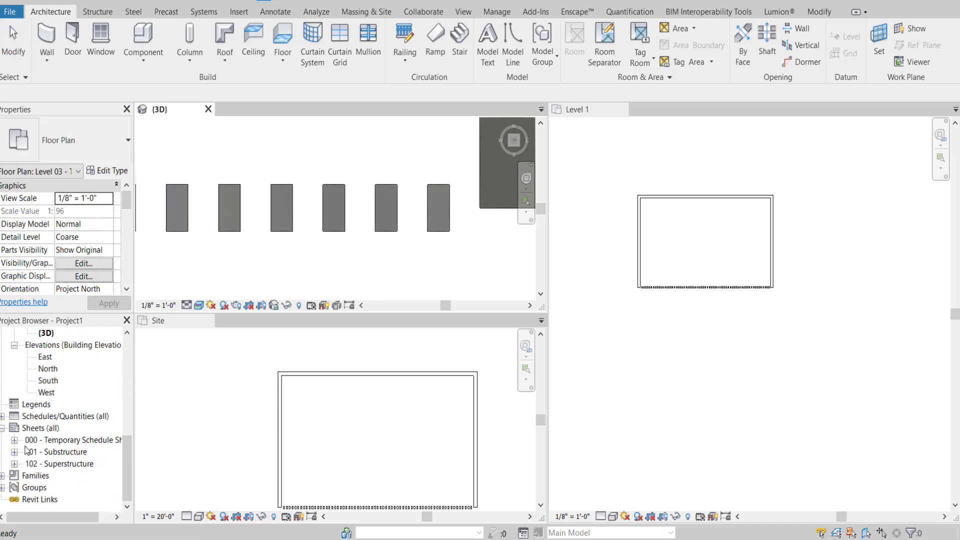
left_click(2, 476)
scroll(150, 403, "down", 2)
scroll(75, 430, "down", 5)
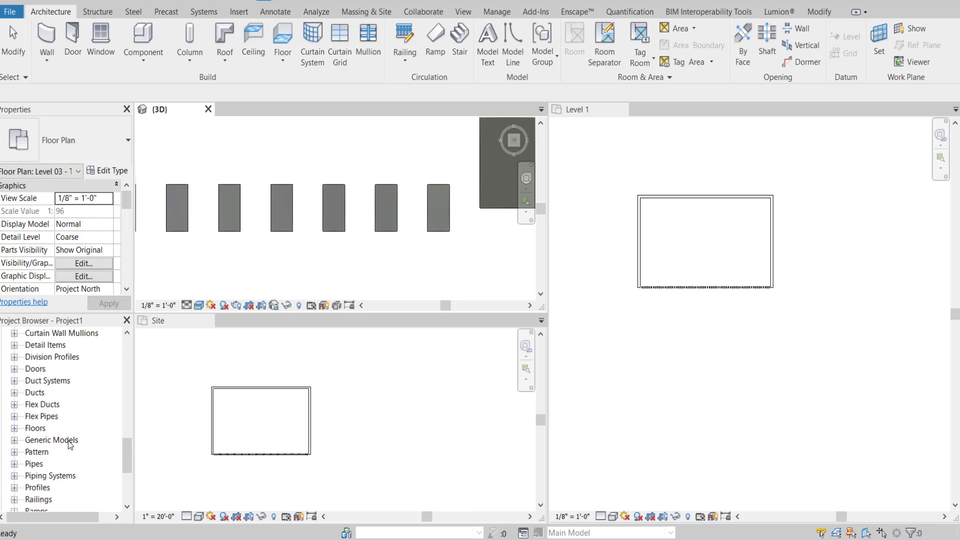
scroll(27, 450, "up", 2)
left_click(48, 369)
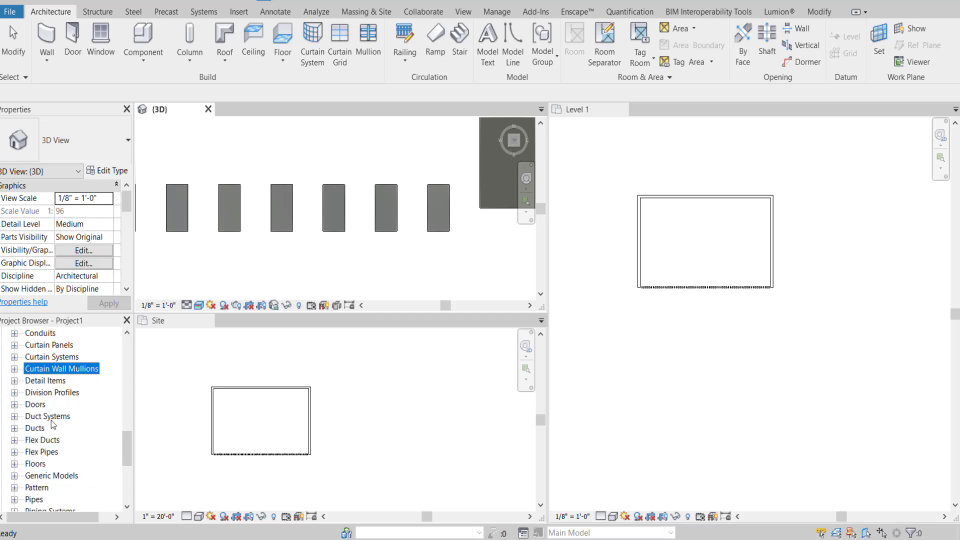
Open the type properties of Rectangular Mullion 1 from the Curtain Wall Mullions families and set its angle to 15 degrees
left_click(15, 370)
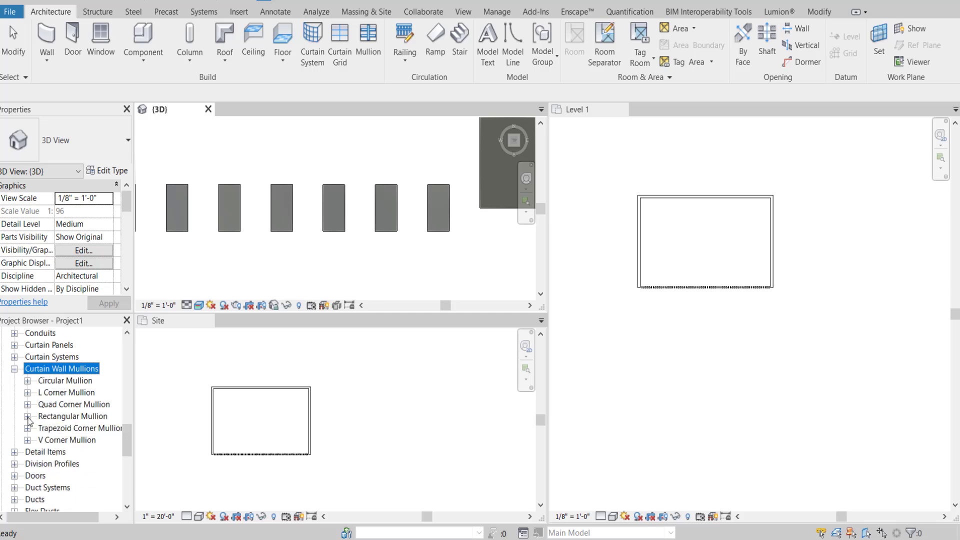
left_click(28, 416)
double_click(80, 428)
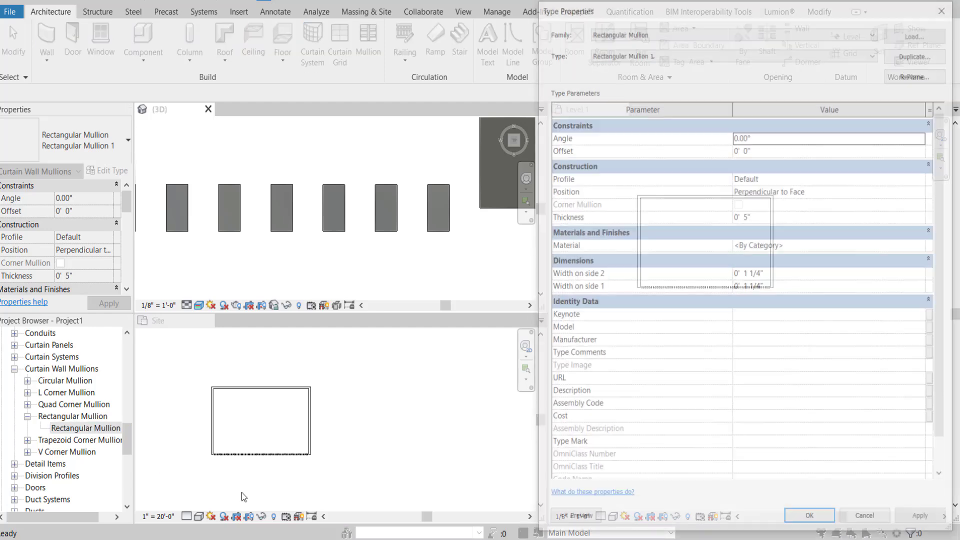
left_click(760, 138)
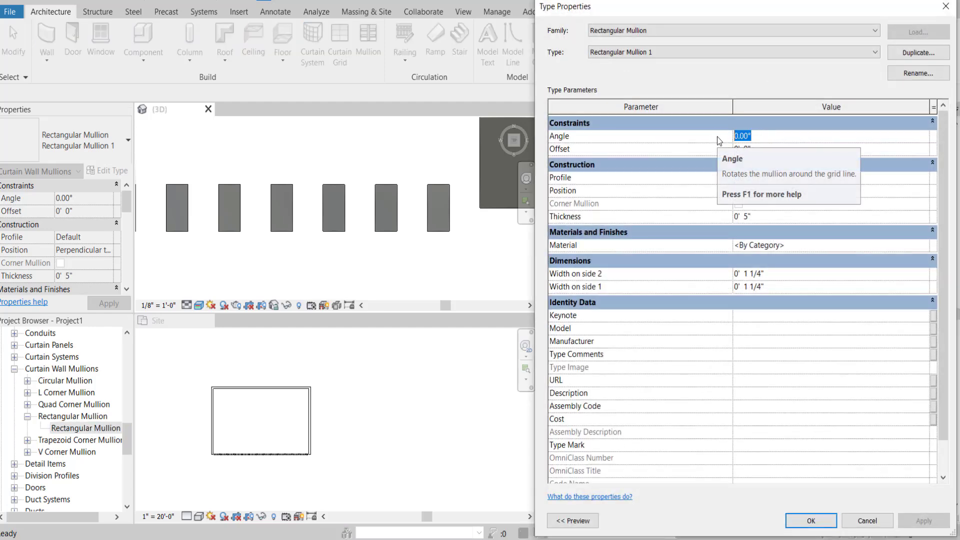
type("15")
key("Tab")
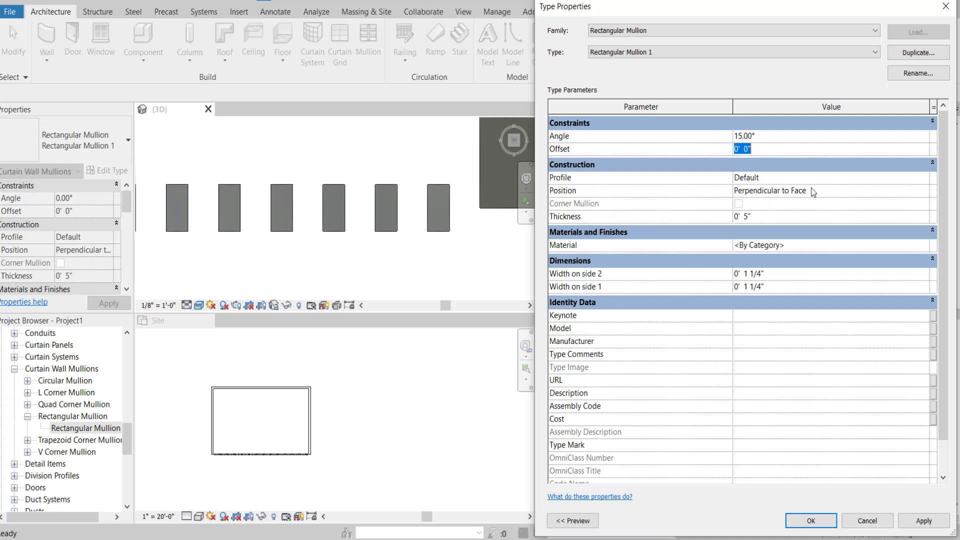
Search the project materials for "wood" and choose Wood - Stained as the mullion's material
left_click(830, 249)
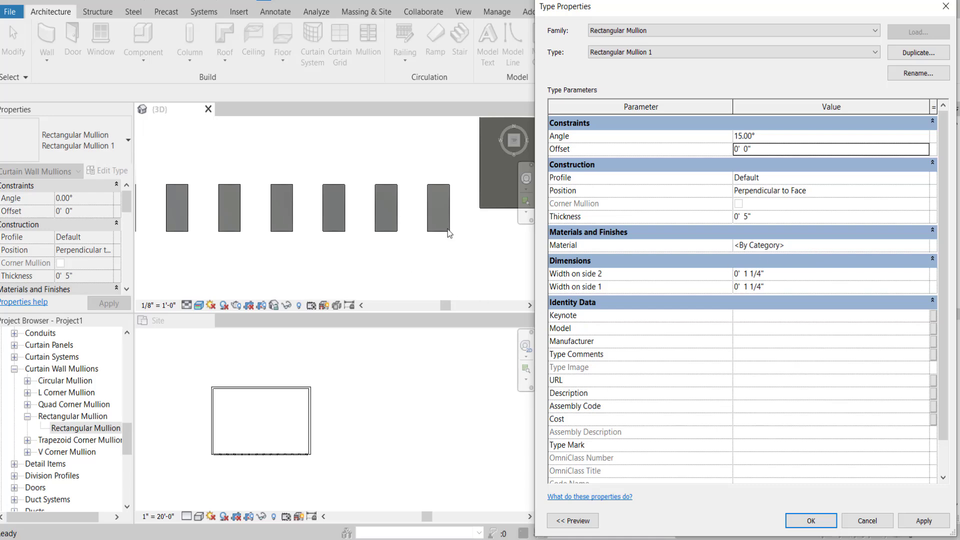
left_click(924, 245)
left_click(929, 245)
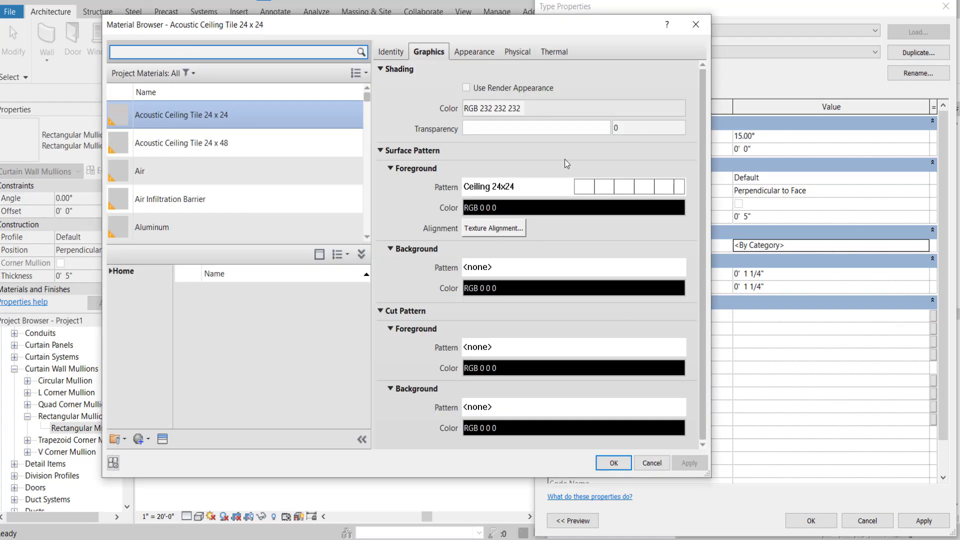
left_click_drag(330, 26, 376, 22)
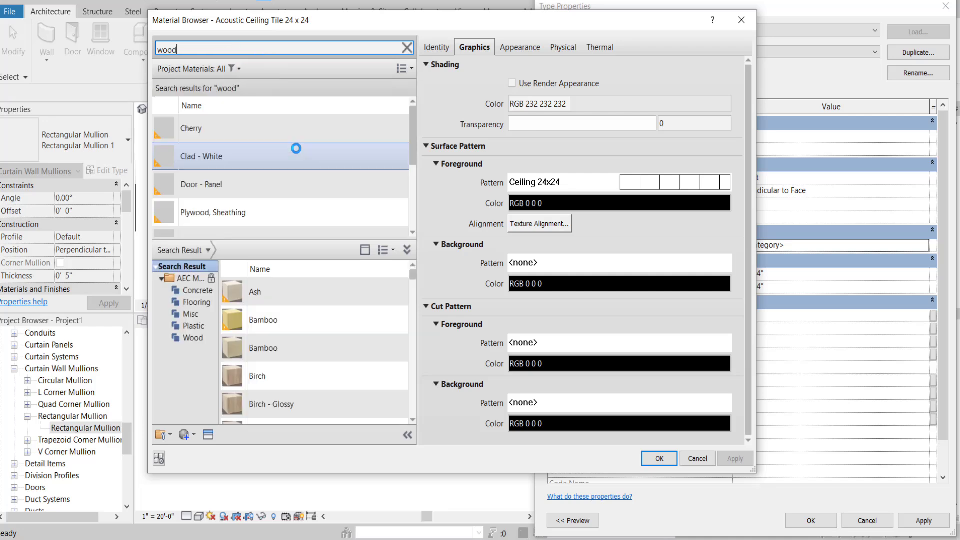
scroll(244, 152, "down", 3)
left_click(260, 226)
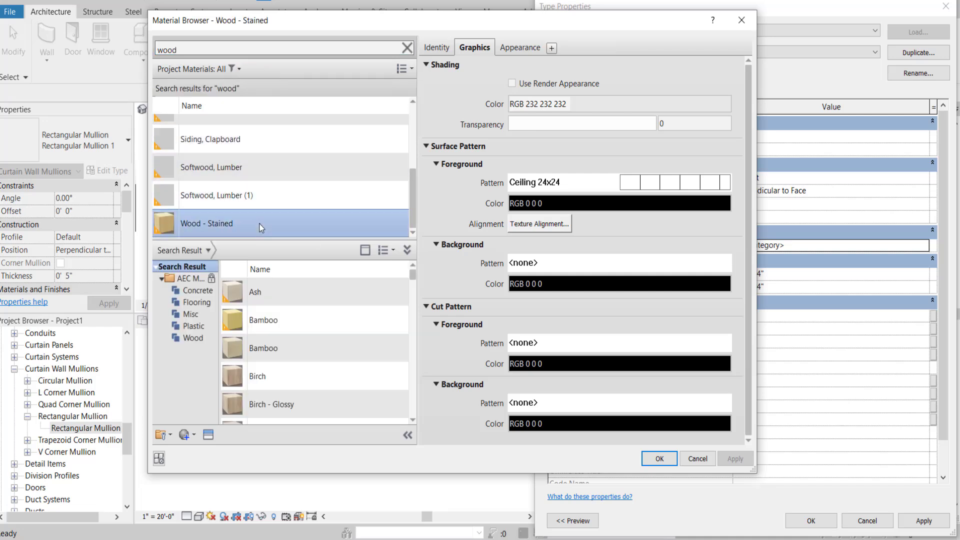
Open the Red Birch wood image in the Wood - Stained appearance for editing and unlink its sample width and height
left_click(514, 50)
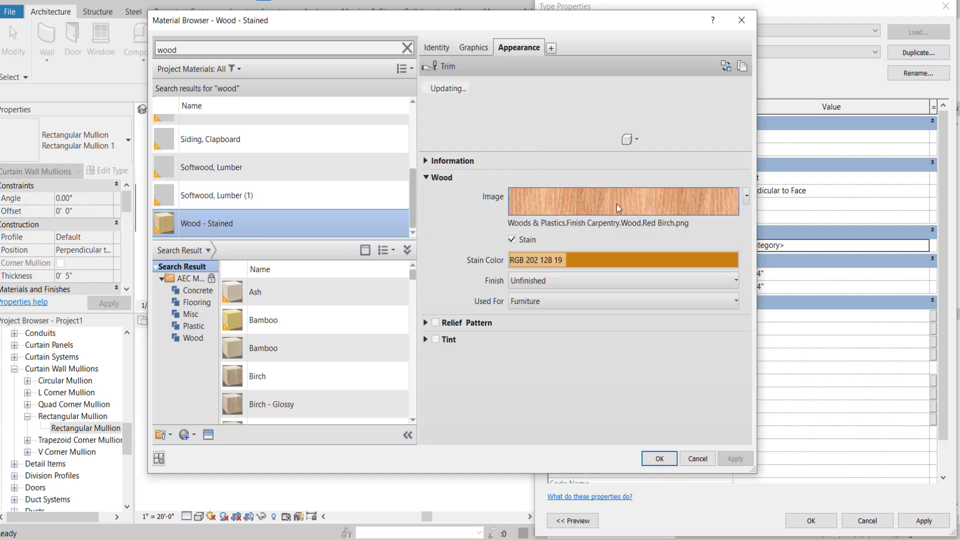
left_click(616, 204)
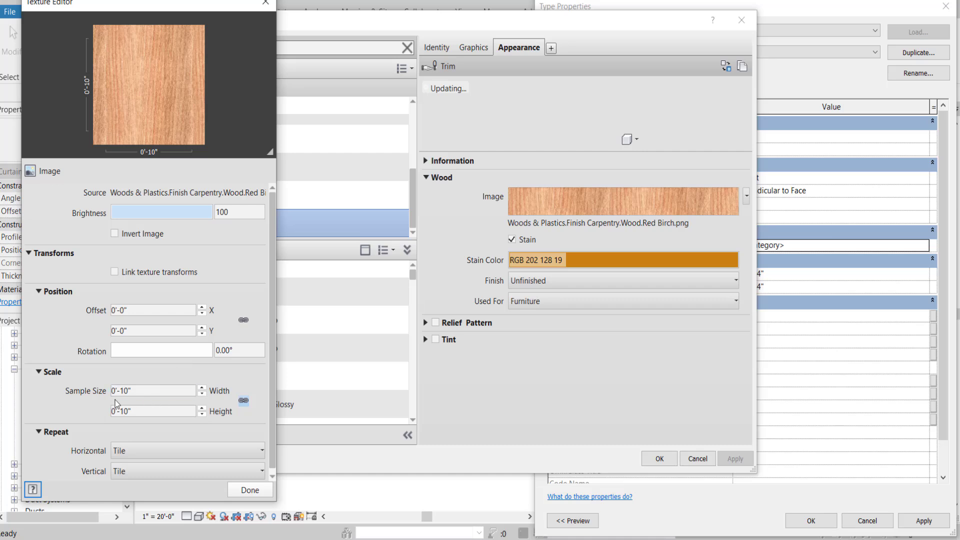
left_click(188, 391)
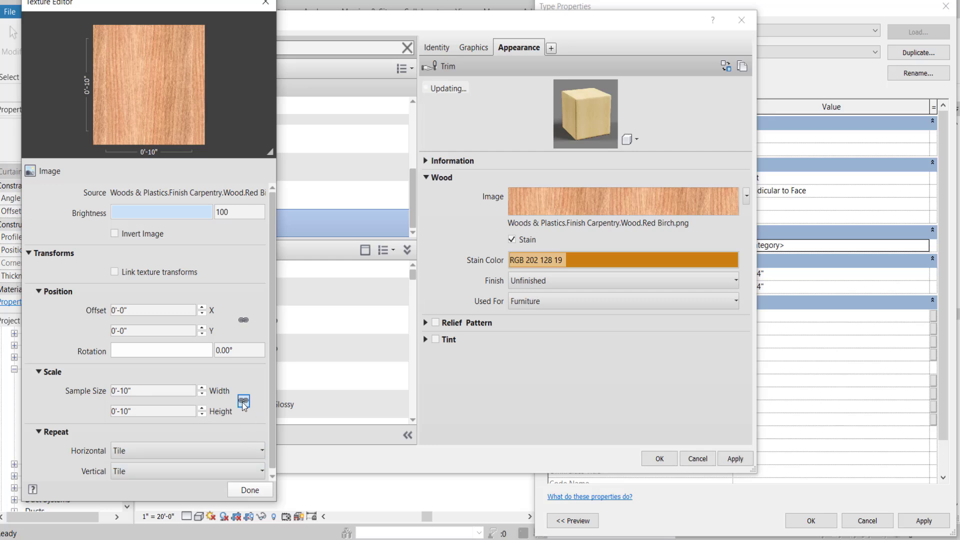
double_click(140, 391)
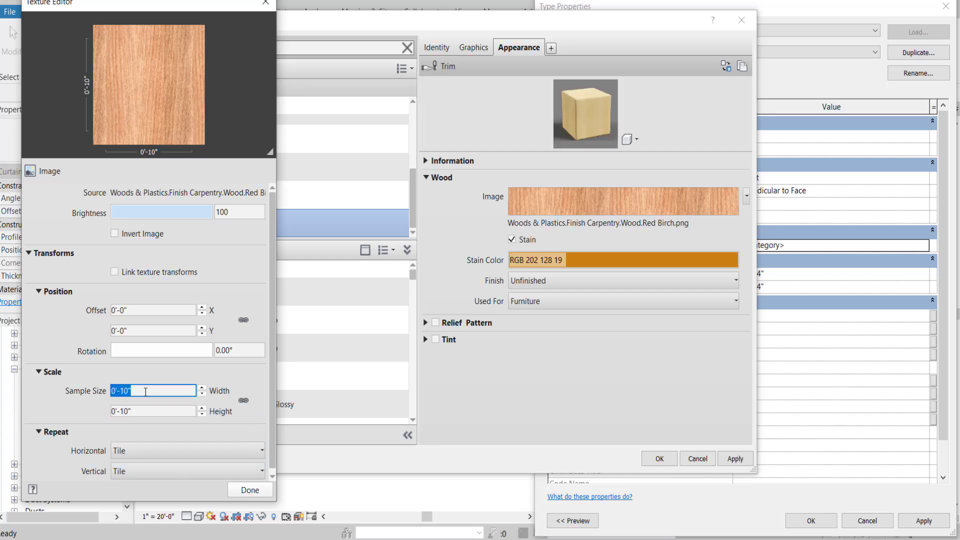
Set the wood texture's sample height to 10'-0", accept the material and apply the mullion type changes
double_click(139, 412)
left_click_drag(143, 409, 113, 410)
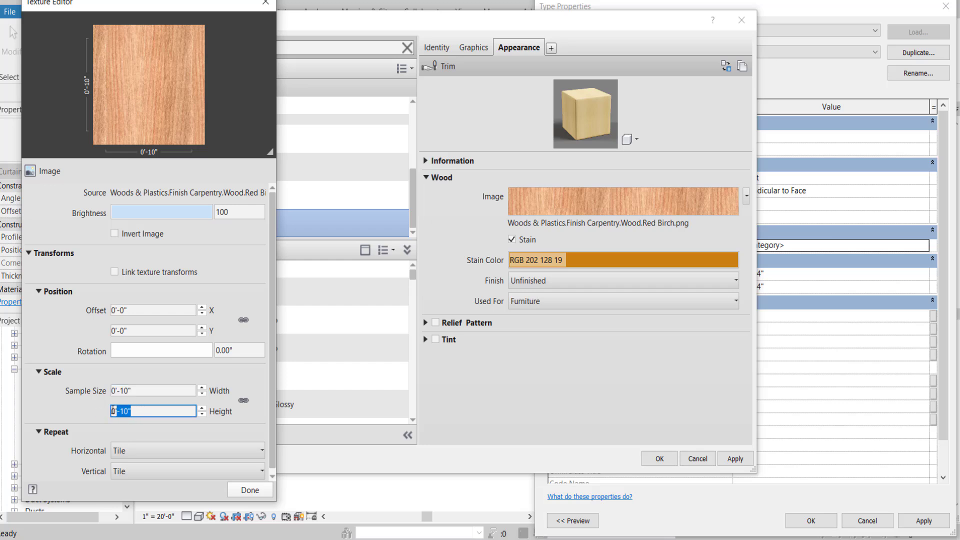
type("10'")
key("Return")
left_click(129, 391)
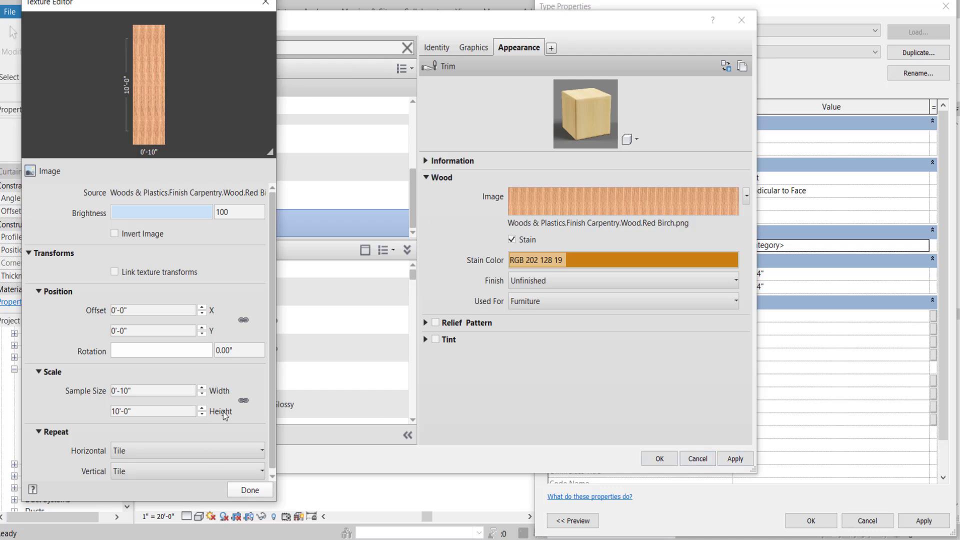
left_click(250, 490)
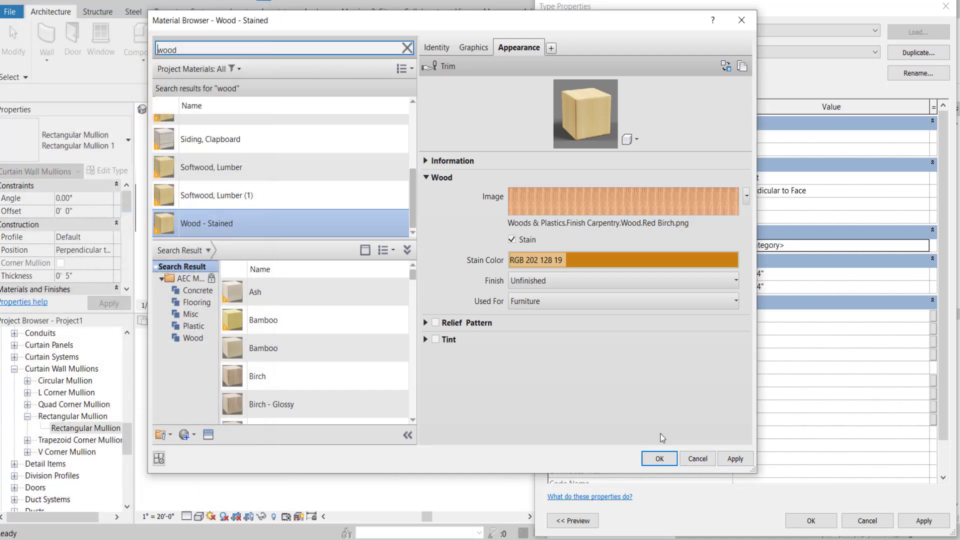
left_click(660, 459)
left_click(923, 520)
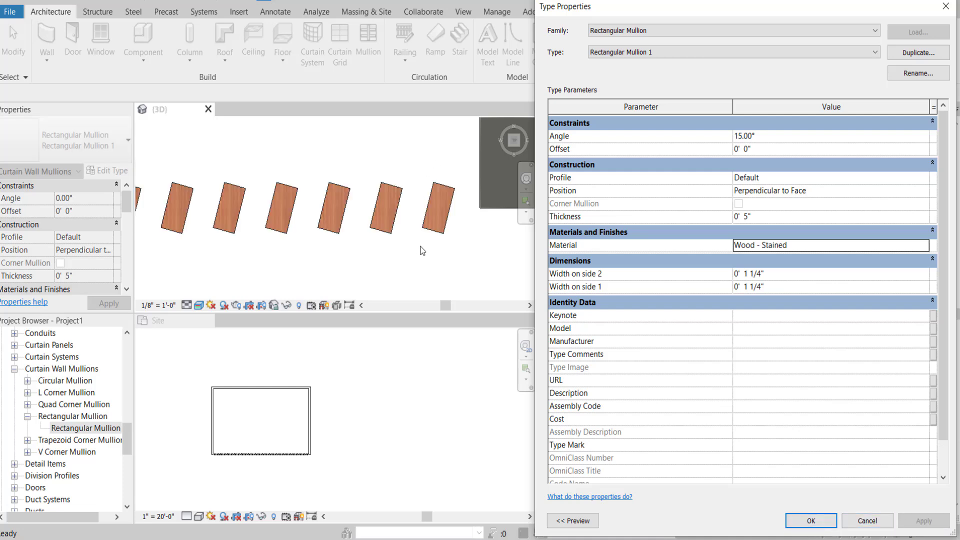
Set the mullion's angle to 25 degrees with the position Perpendicular to Face, and apply it to the fins
left_click(755, 140)
left_click_drag(755, 140, 714, 137)
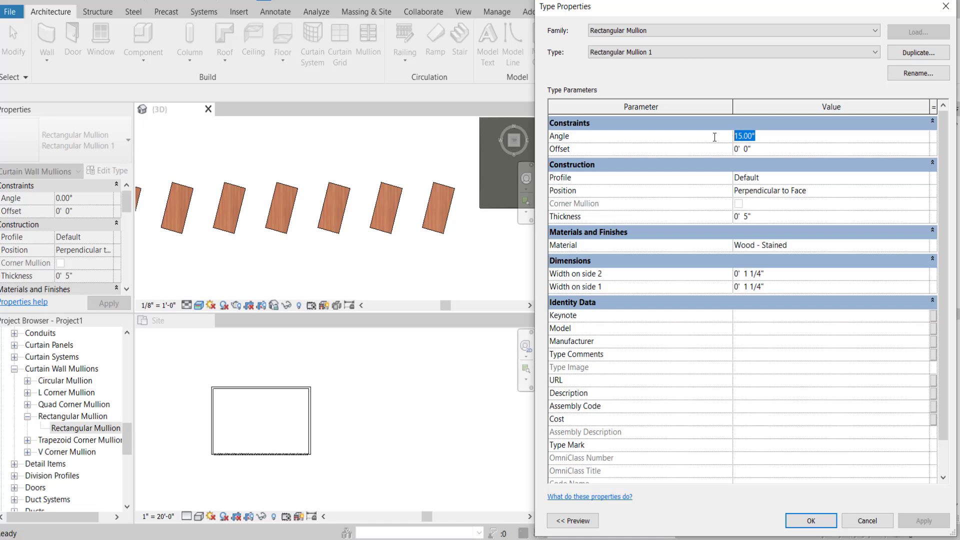
type("25")
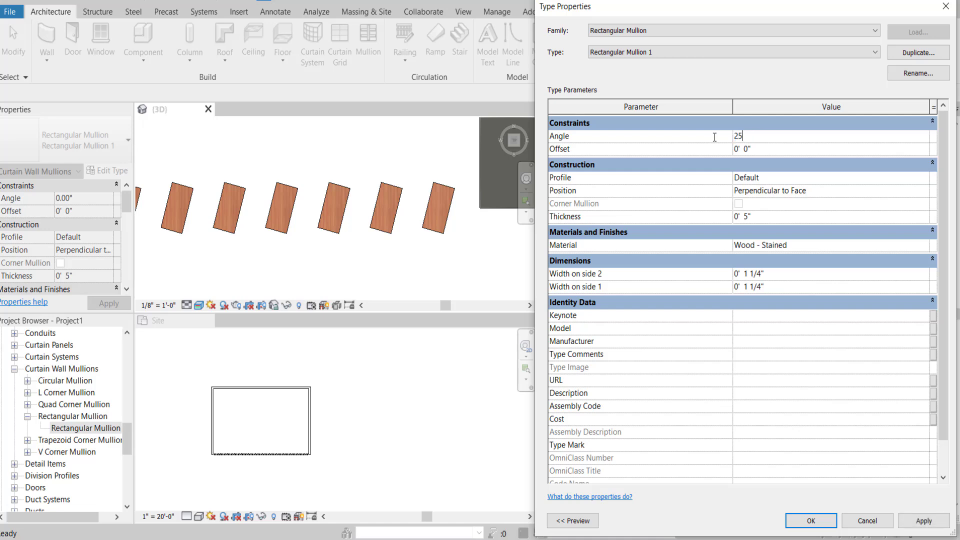
key("Return")
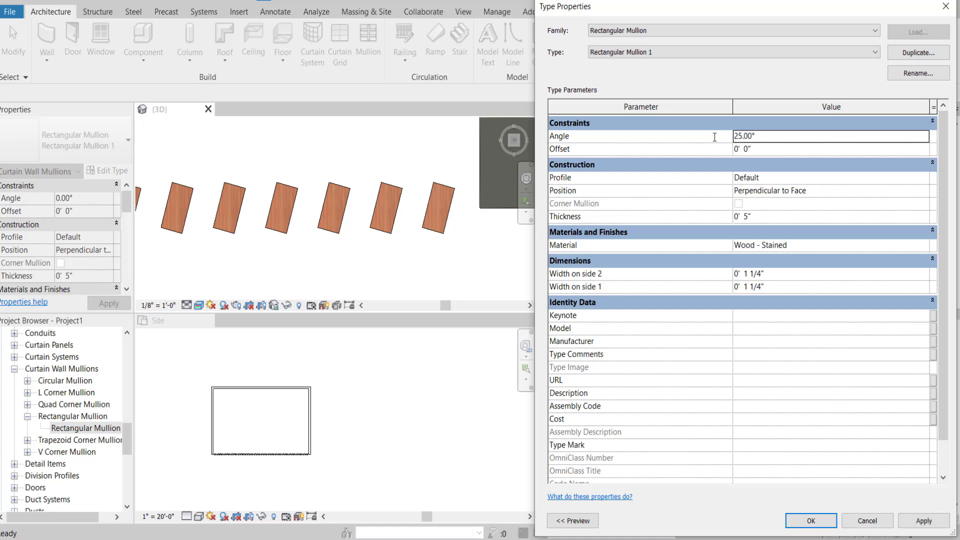
left_click(920, 522)
left_click(761, 191)
left_click(761, 214)
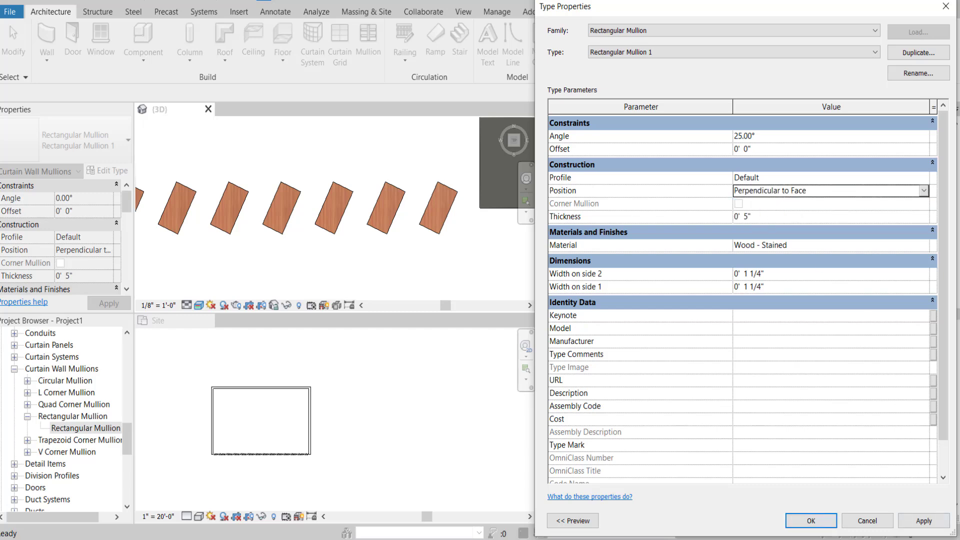
left_click(922, 520)
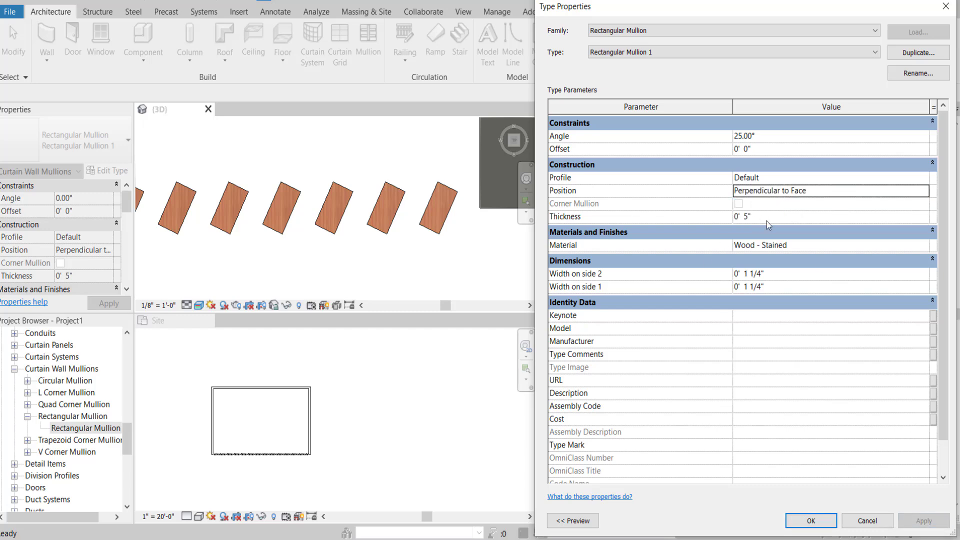
Set the mullion's thickness to 6" and apply it to the fins
left_click(768, 222)
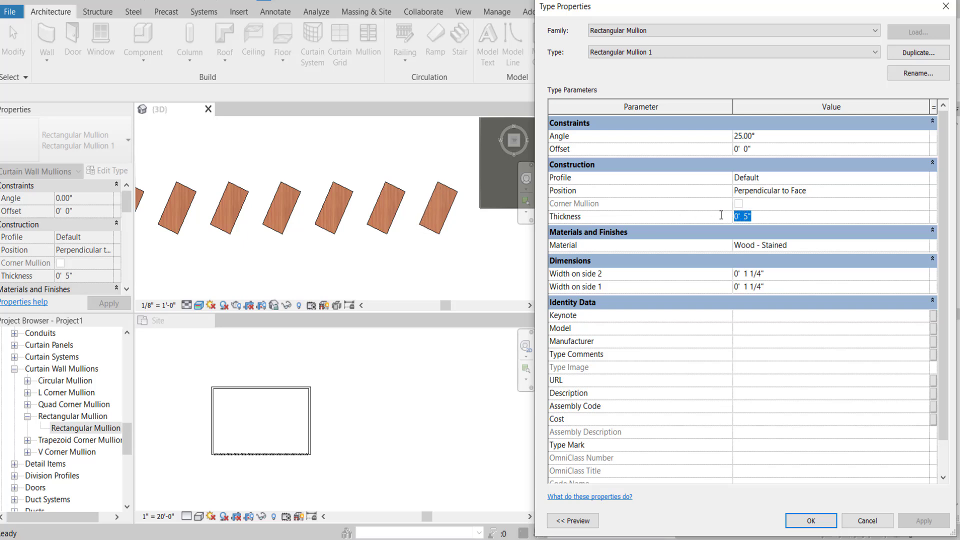
type("6\"")
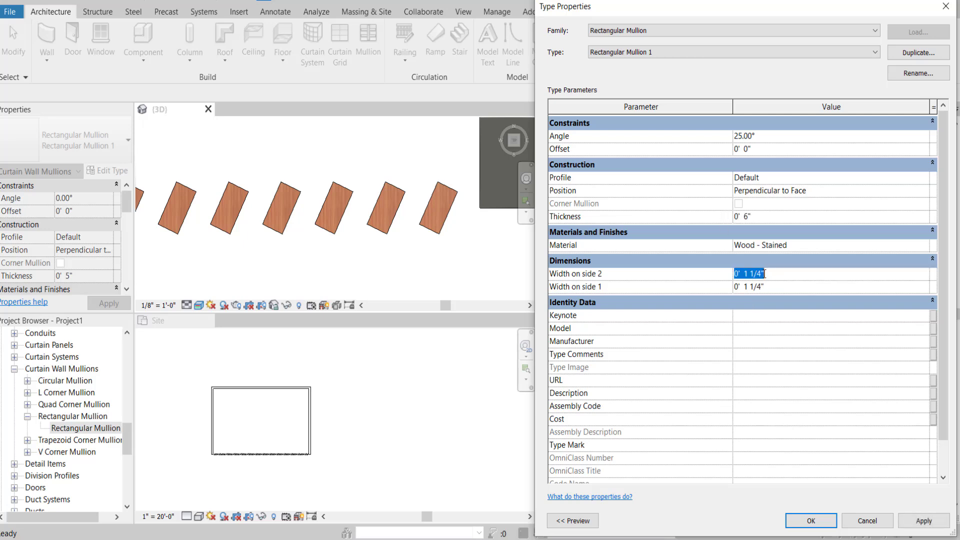
left_click(942, 522)
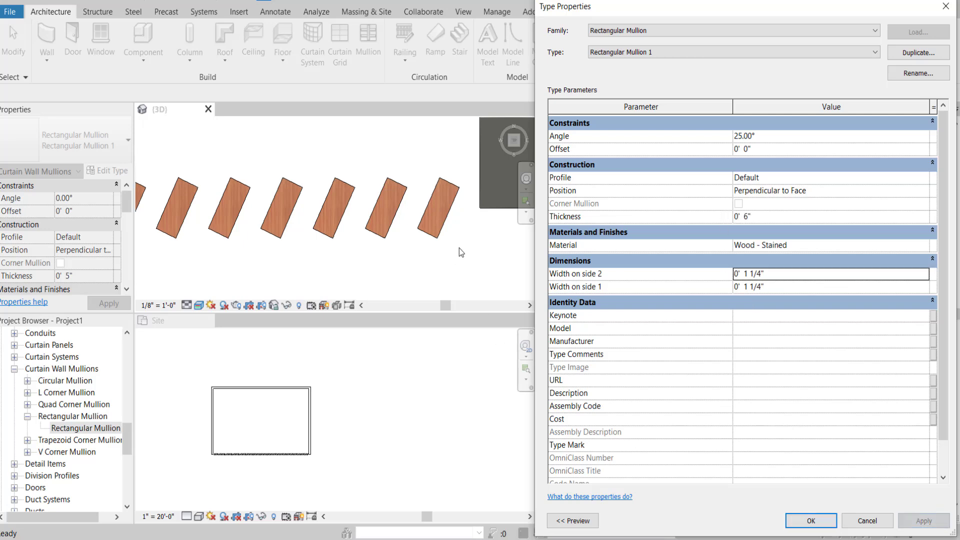
Set the mullion's width to 1" on both side 1 and side 2, apply it and close the type properties
left_click(767, 277)
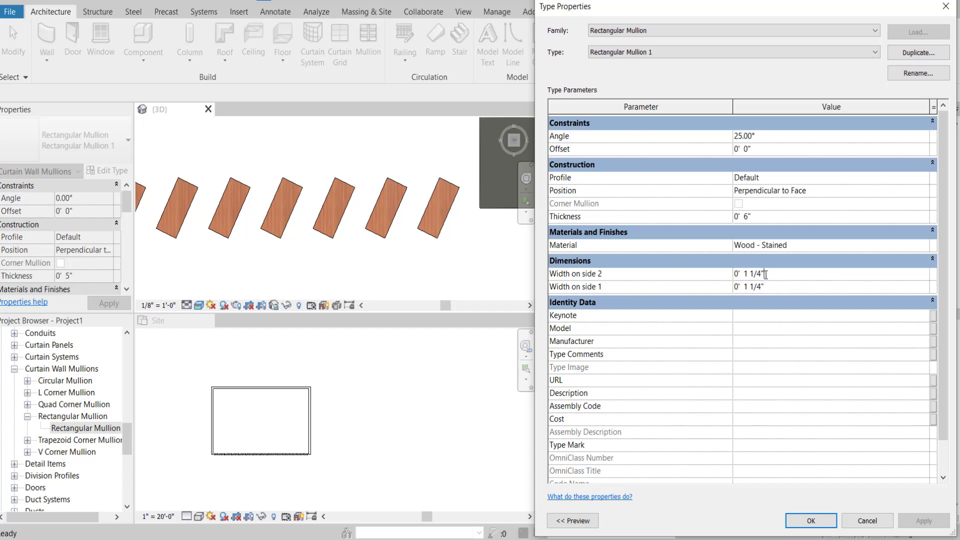
left_click_drag(766, 274, 743, 274)
type("1\"")
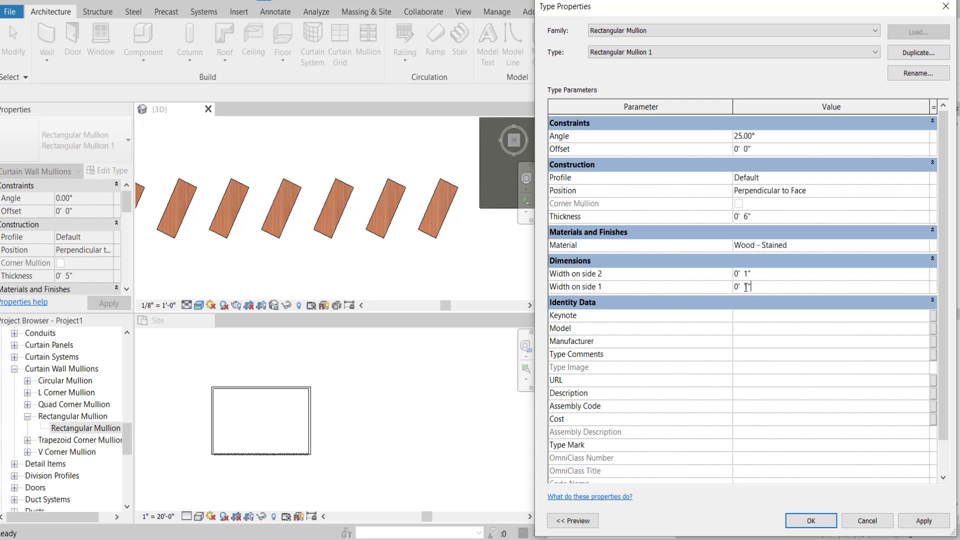
left_click(780, 341)
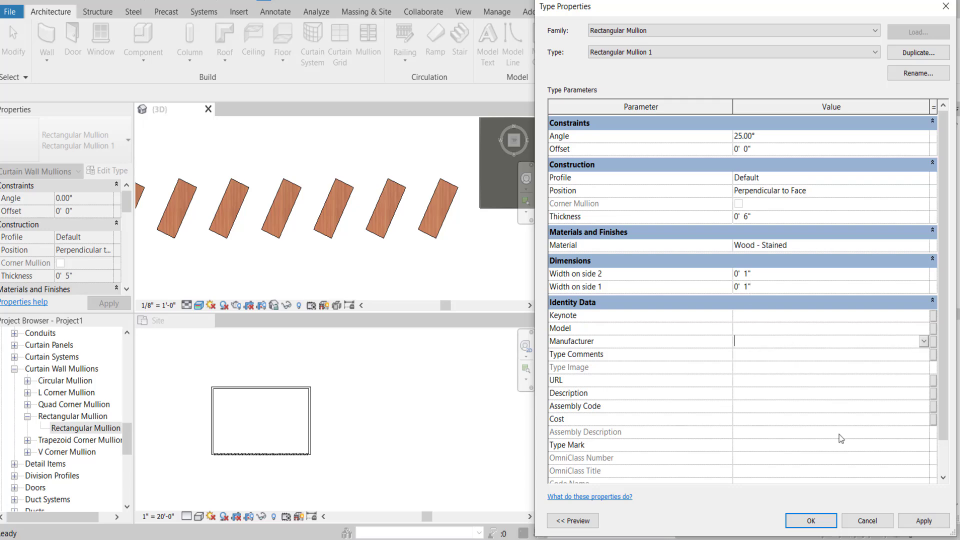
left_click(930, 523)
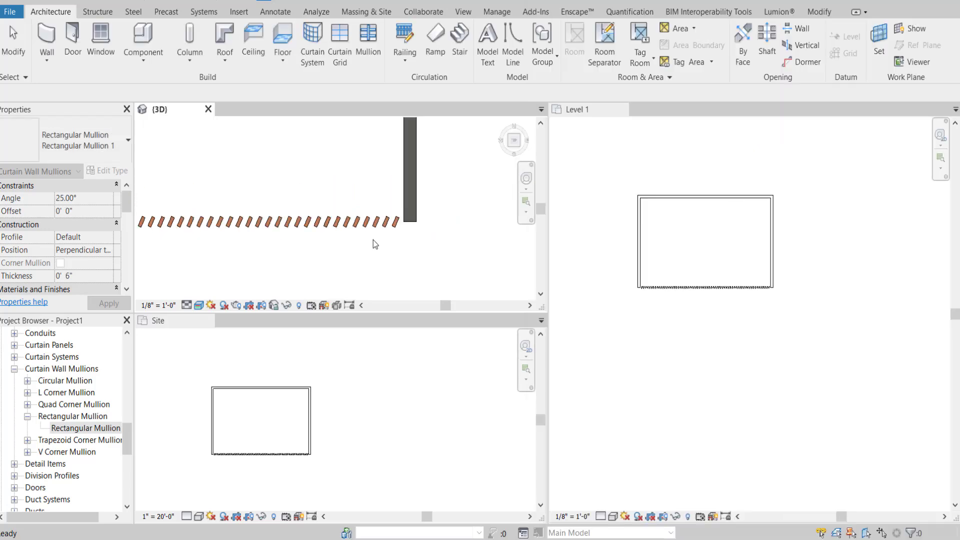
left_click(373, 242)
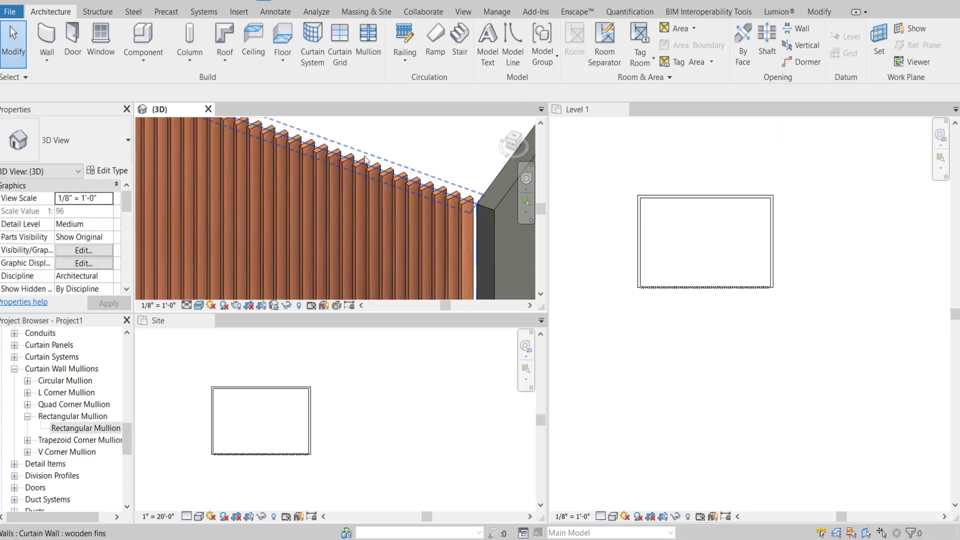
Inspect the rotated wooden fins in the 3D view, up close at both wall ends and from above
scroll(473, 218, "down", 6)
scroll(302, 163, "up", 4)
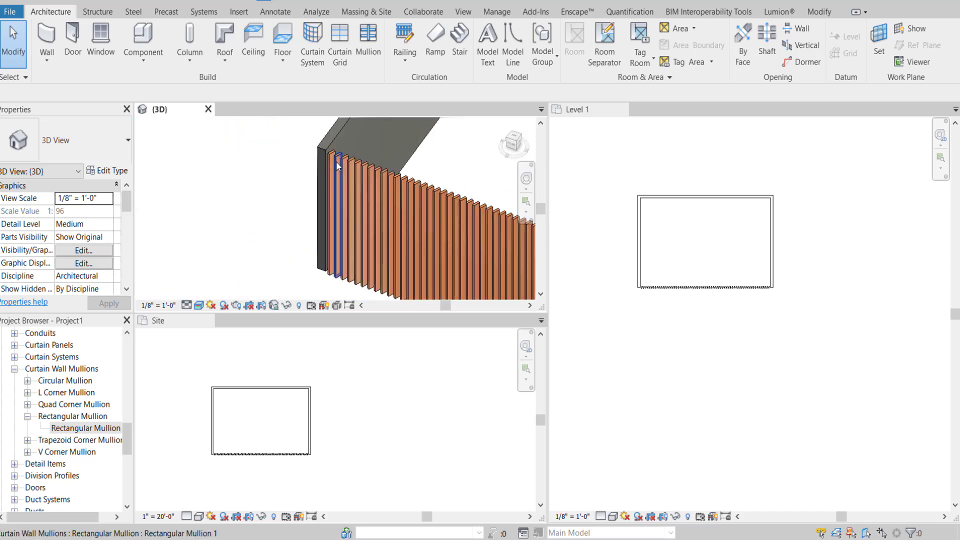
scroll(475, 218, "down", 3)
middle_click_drag(475, 218, 381, 311, "shift")
scroll(433, 210, "up", 5)
scroll(406, 187, "down", 3)
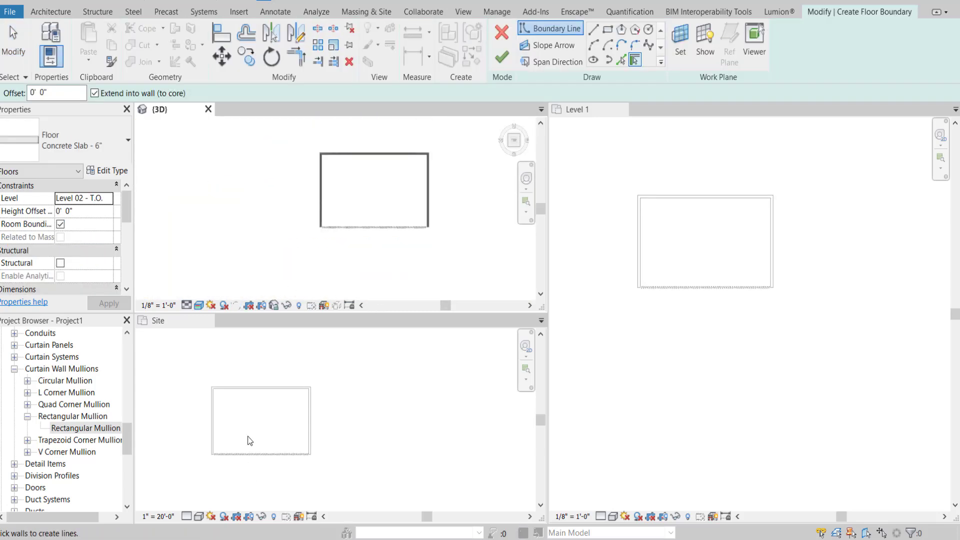
Sketch a rectangular Concrete Slab - 6" floor in the Site view that extends beyond the walls on all sides, and finish it
left_click(317, 402)
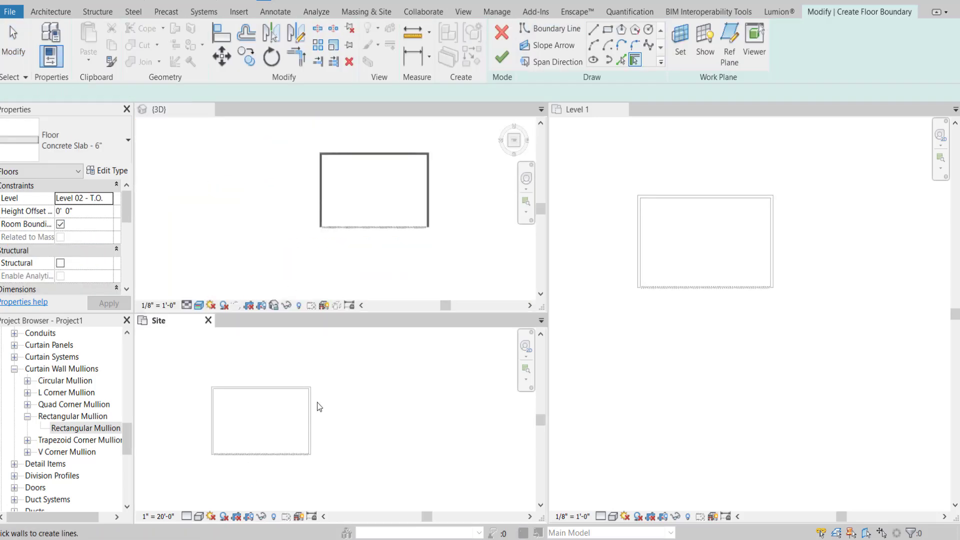
scroll(176, 466, "up", 3)
scroll(190, 456, "down", 4)
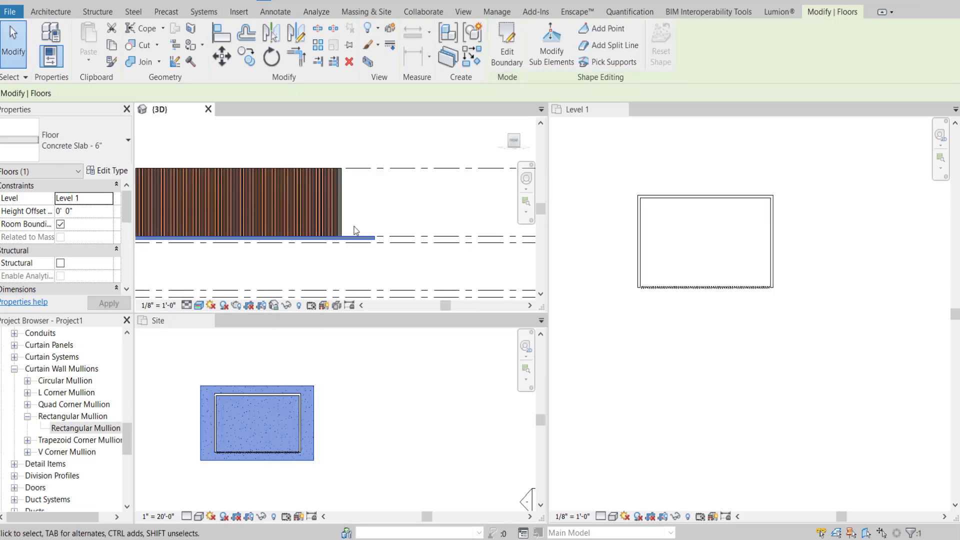
scroll(409, 236, "down", 3)
left_click(396, 250)
Inspect the fins wall on its slab from the front and at an angle, and switch the 3D view to the top
scroll(308, 232, "up", 3)
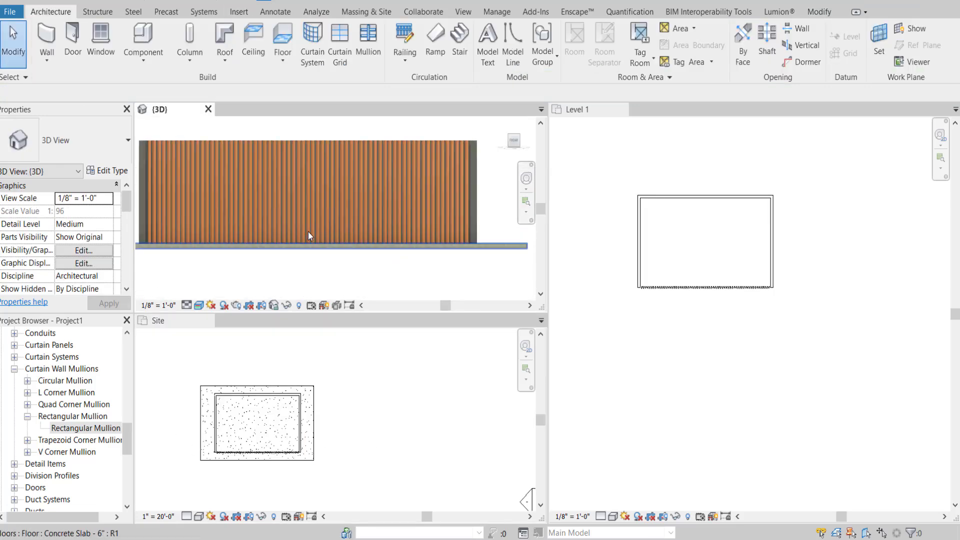
scroll(359, 259, "down", 2)
middle_click_drag(359, 259, 357, 219, "shift")
scroll(356, 218, "down", 2)
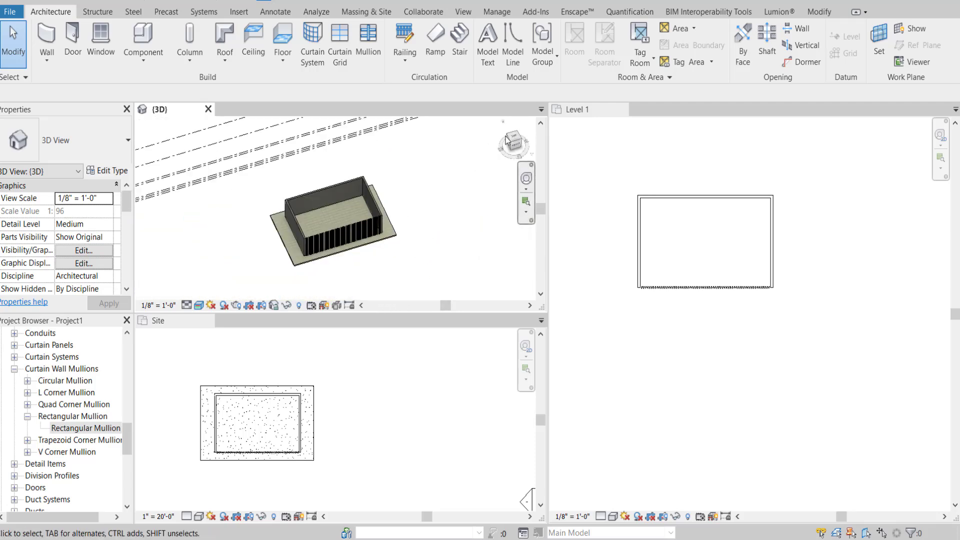
left_click(513, 138)
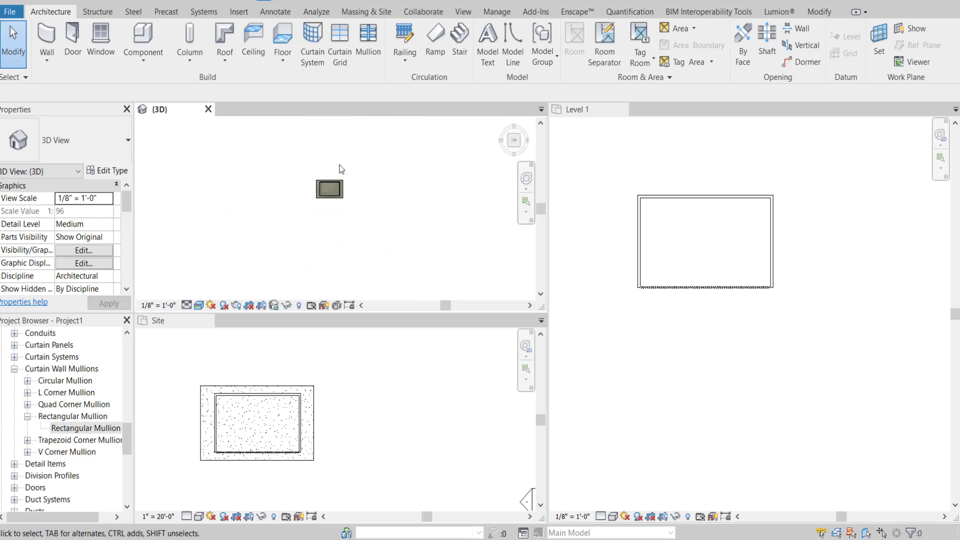
scroll(335, 175, "up", 4)
scroll(344, 232, "up", 4)
left_click(351, 230)
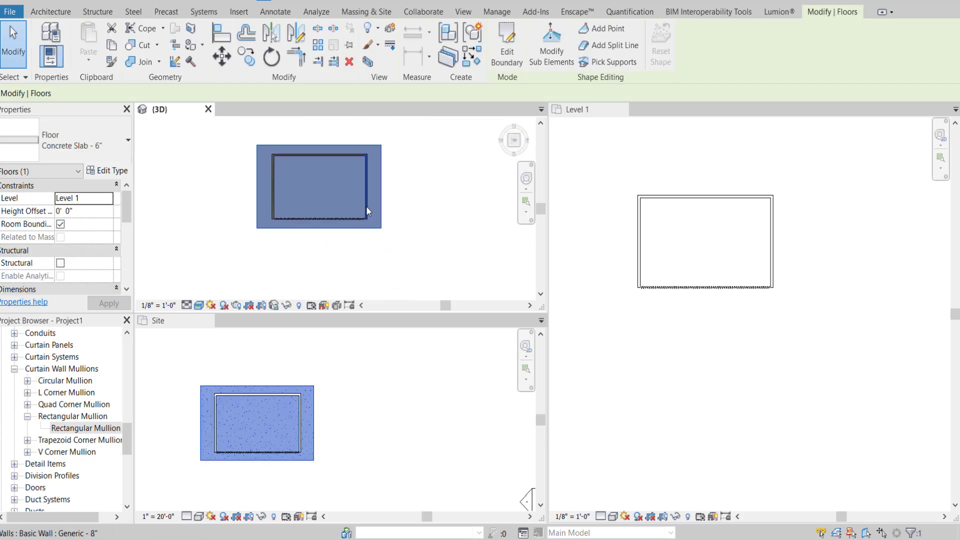
scroll(372, 208, "up", 1)
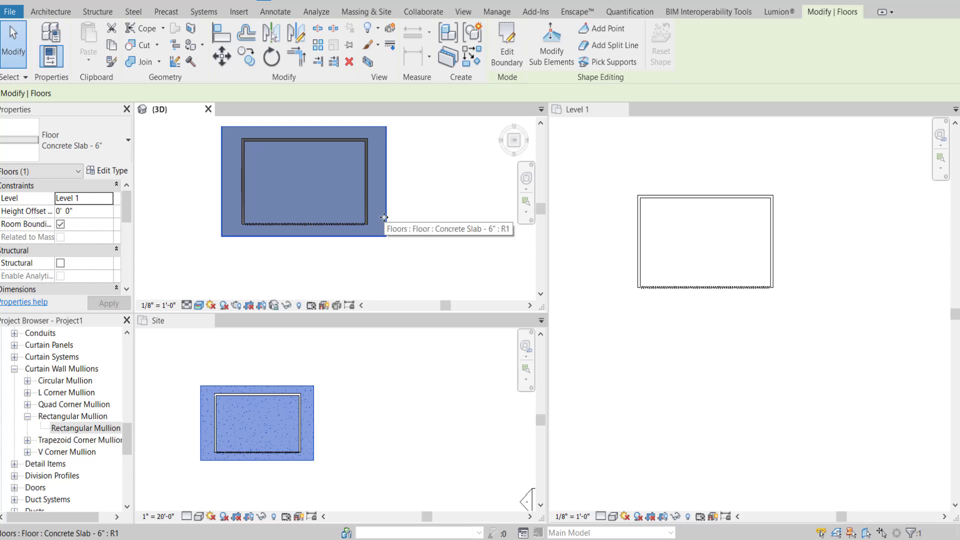
left_click(194, 200)
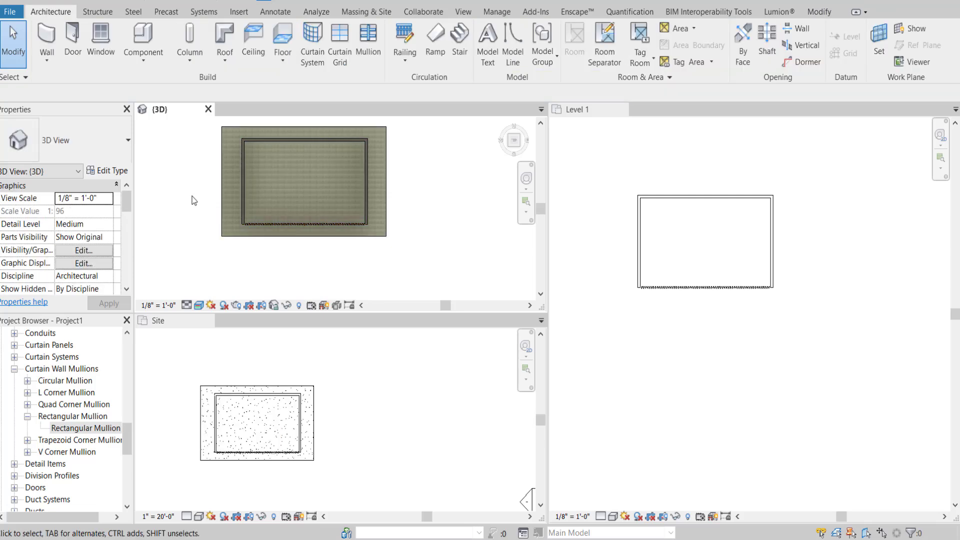
Draw a Generic - 8" start-end-radius arc wall outside the slab, bowing away from it, with a radius of about 39' 9" spanning about 91°
key("w")
key("a")
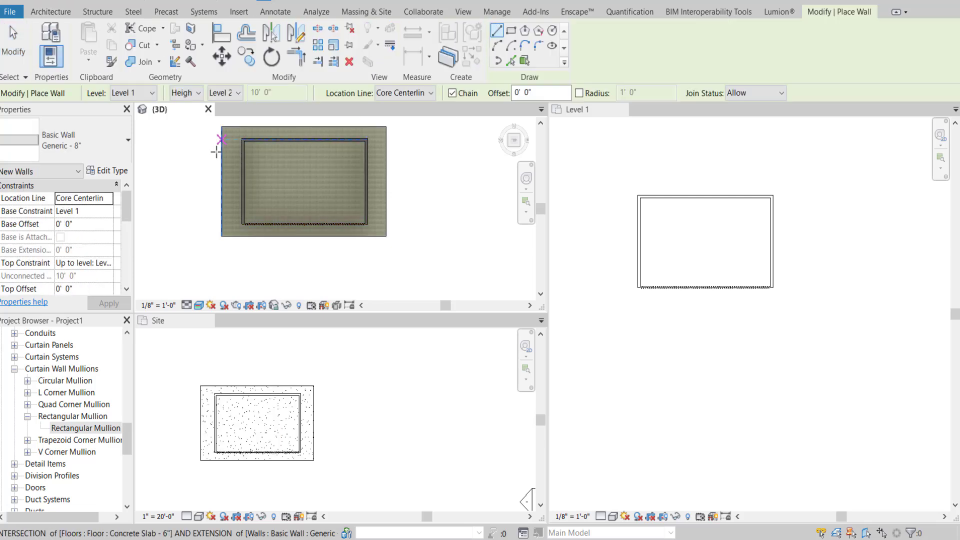
left_click(497, 45)
left_click(284, 222)
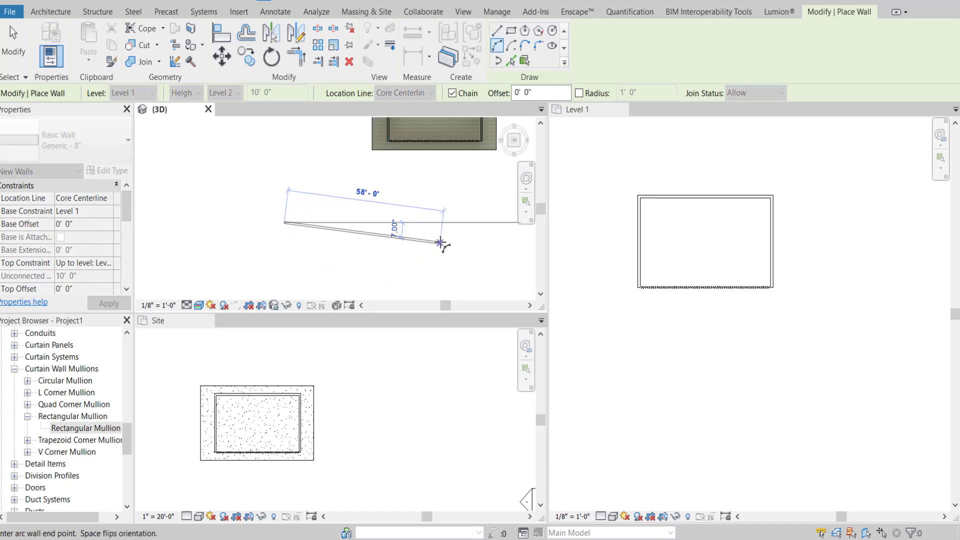
left_click(437, 222)
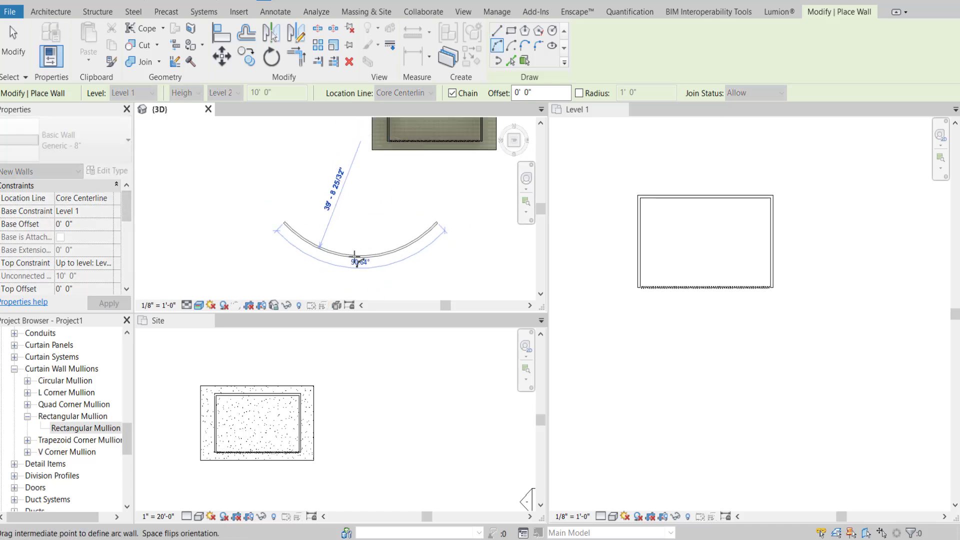
left_click(383, 259)
key("Escape")
key("Escape")
Change the curved wall's type to the wooden fins curtain wall and check its fins up close at one end
left_click(388, 253)
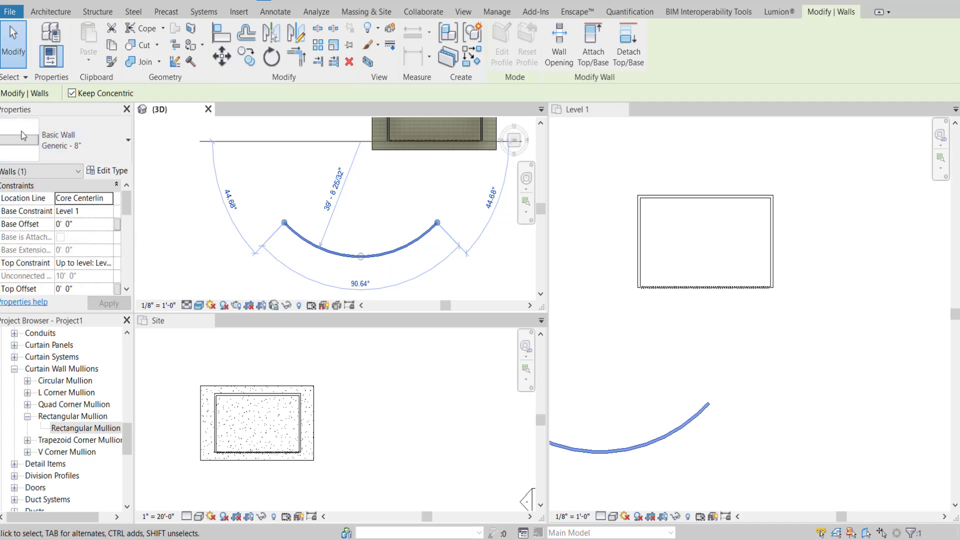
left_click(95, 140)
scroll(77, 420, "down", 3)
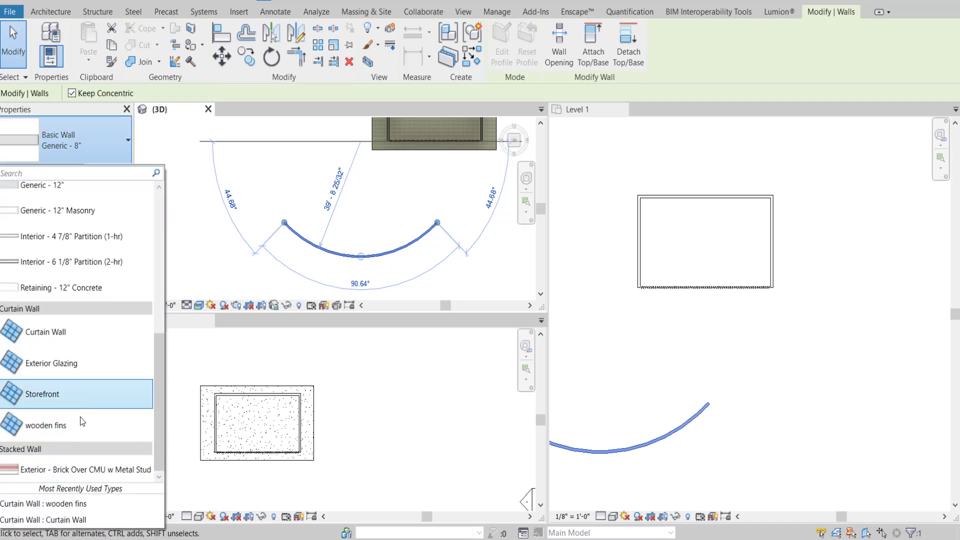
left_click(53, 425)
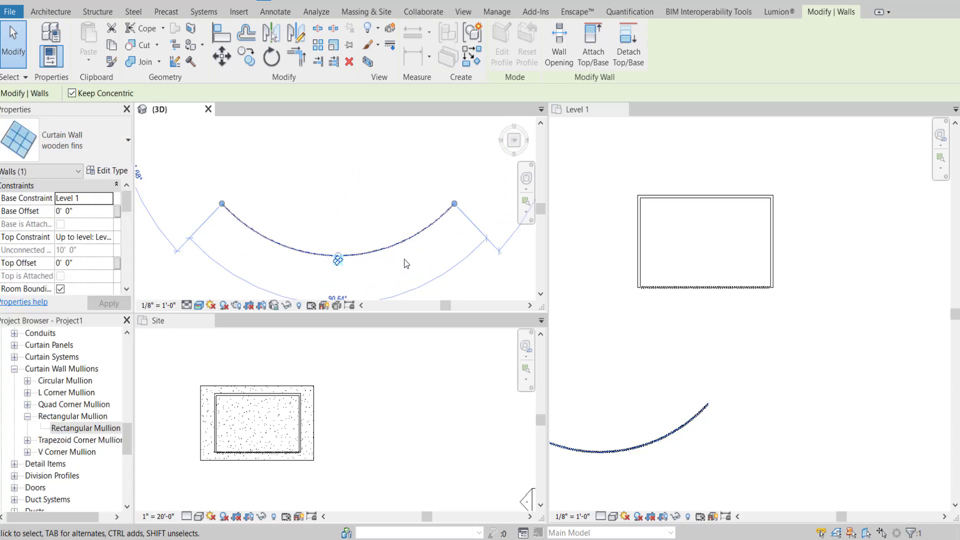
middle_click_drag(377, 272, 281, 220, "shift")
scroll(297, 220, "up", 4)
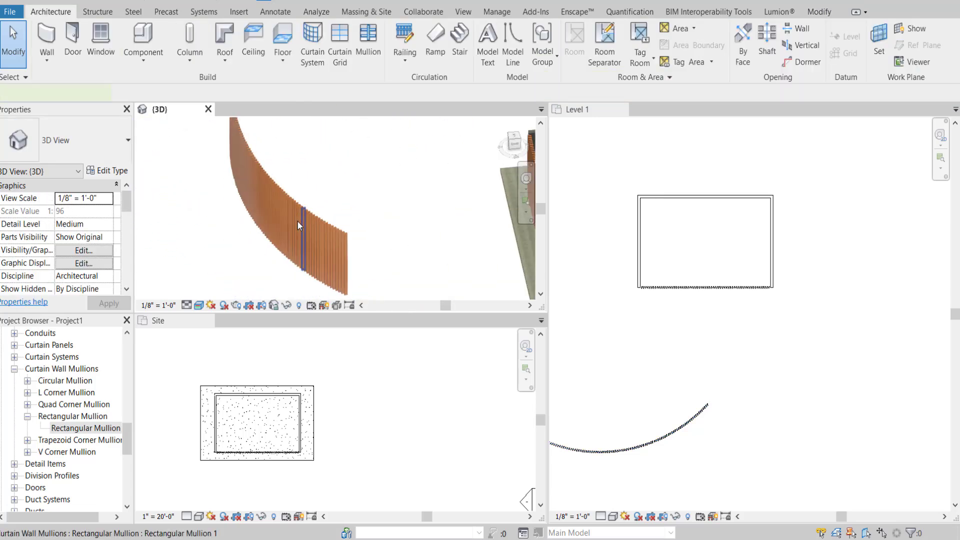
scroll(342, 211, "up", 3)
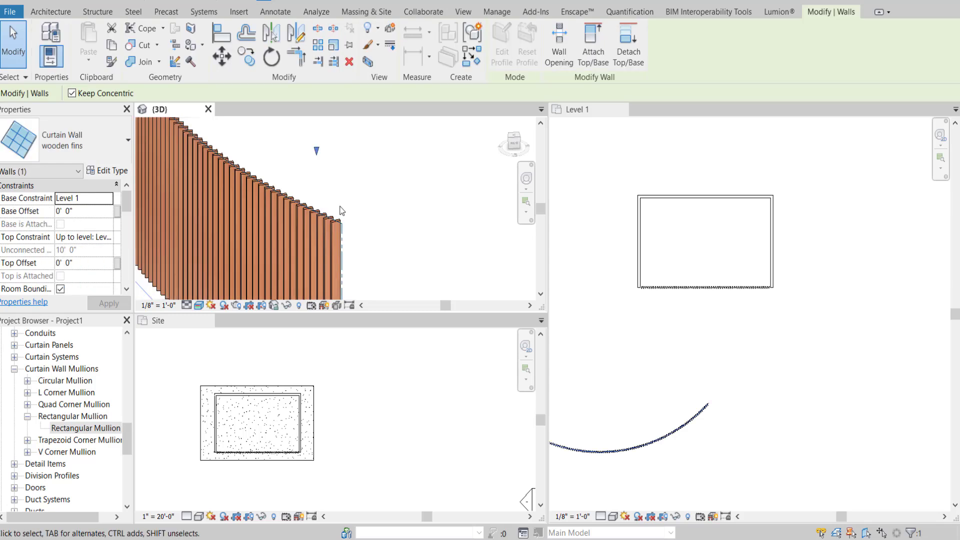